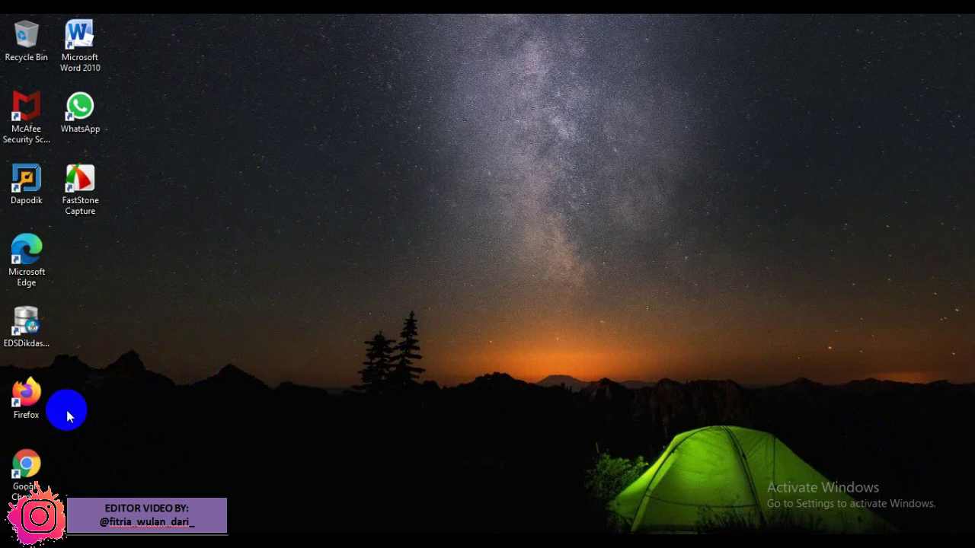
Step: Launch Google Chrome and enter 'google drive' in the address bar
{"action": "double_click", "coordinate": [27, 471]}
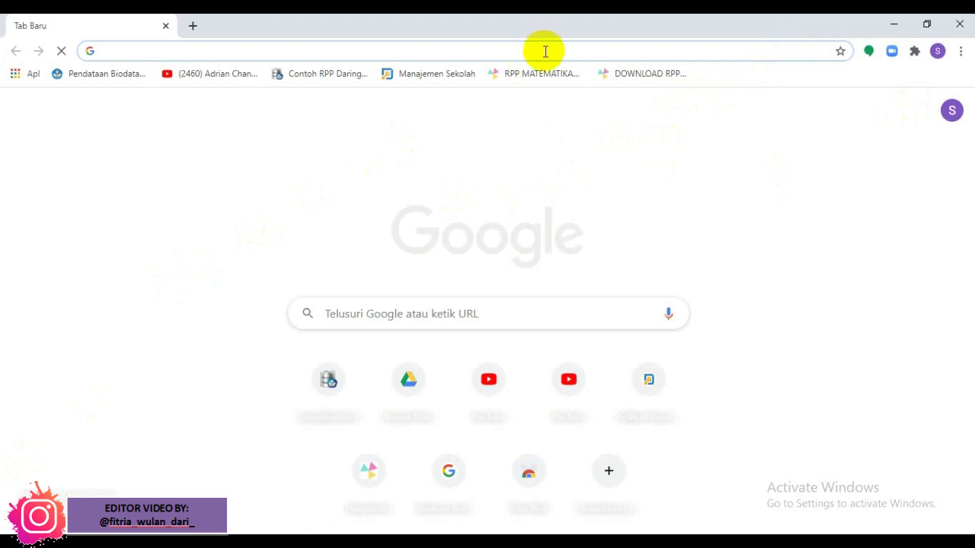
{"action": "type", "text": "g"}
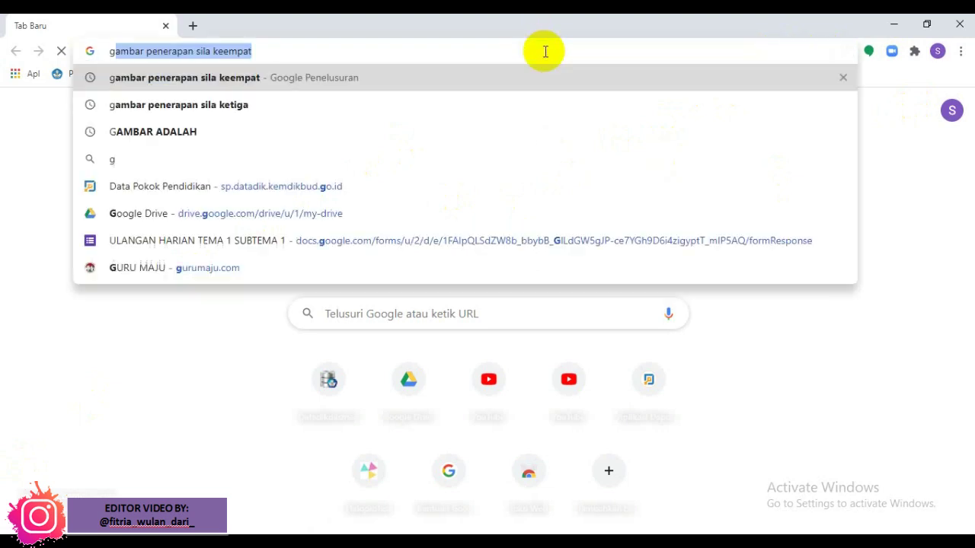
{"action": "type", "text": "oogl"}
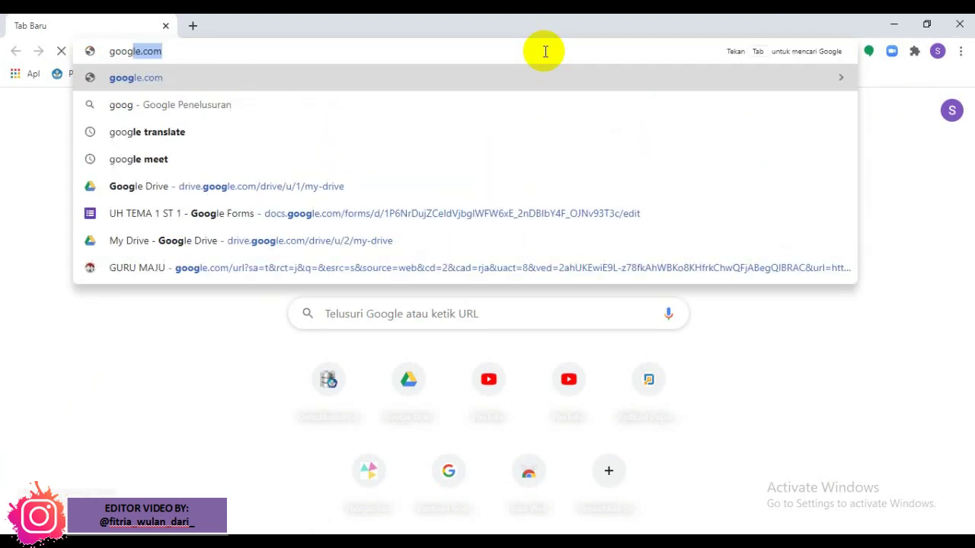
{"action": "type", "text": "e "}
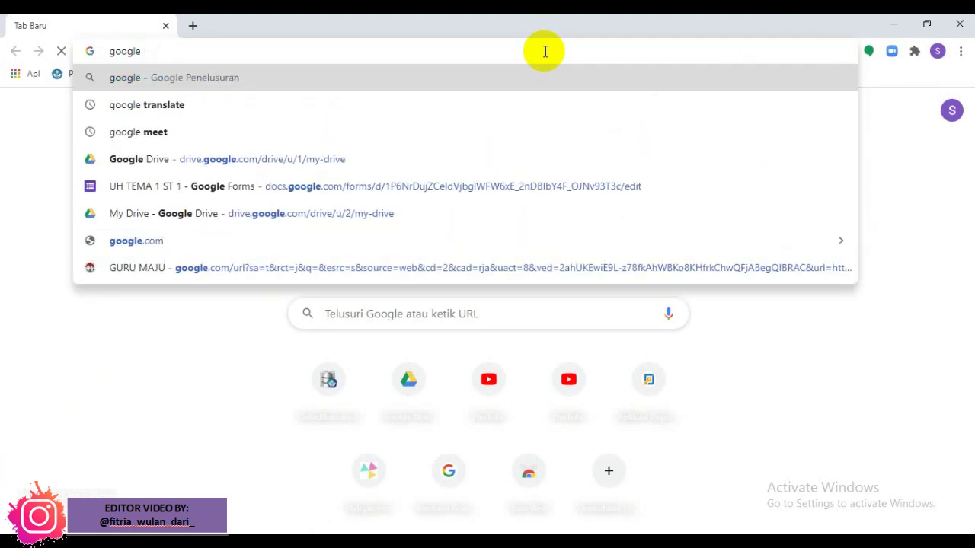
{"action": "type", "text": "dr"}
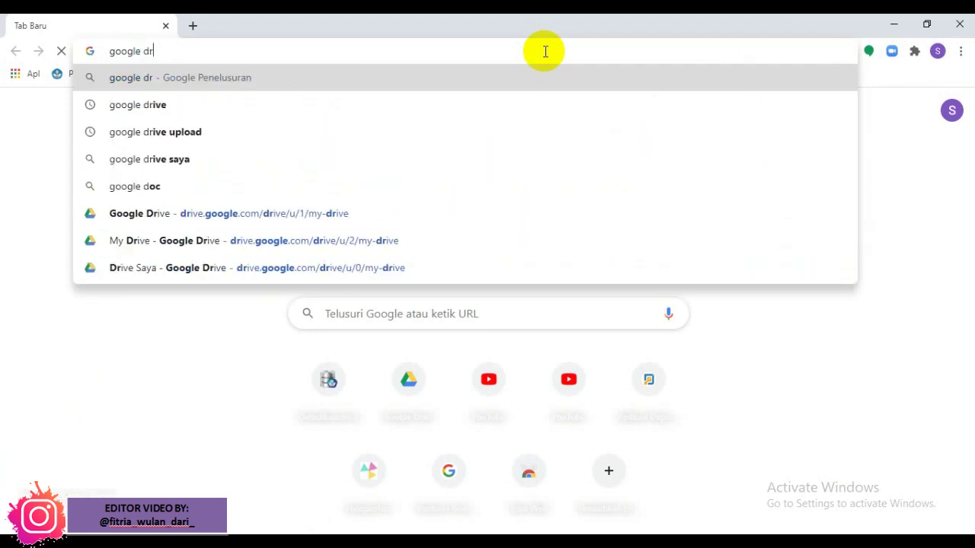
{"action": "type", "text": "ive"}
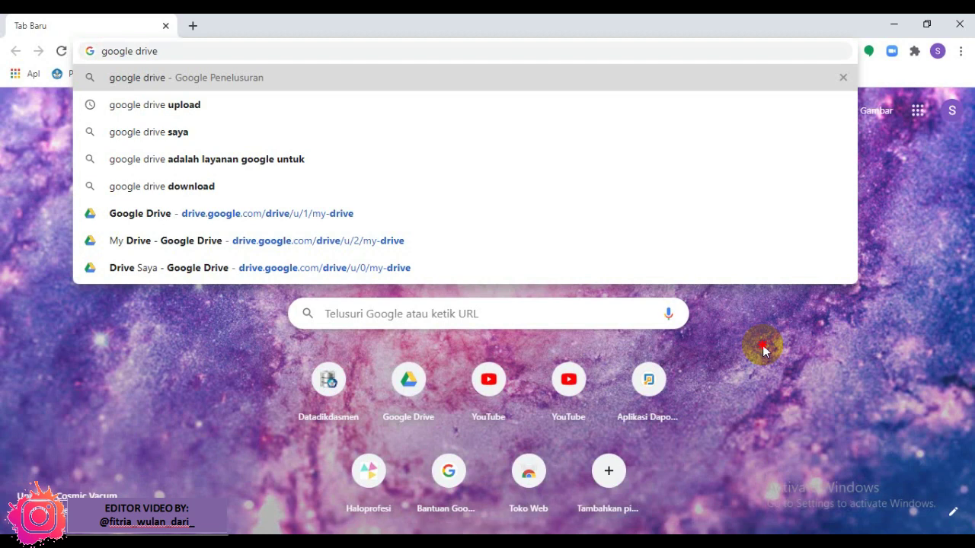
{"action": "left_click", "coordinate": [763, 345]}
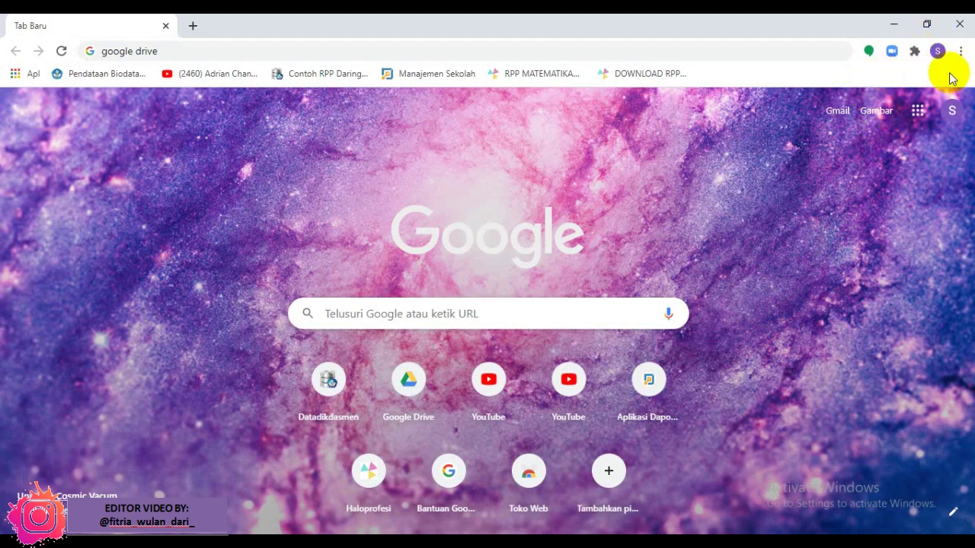
Step: Go to My Drive through the Google apps launcher on the new-tab page
{"action": "left_click", "coordinate": [907, 124]}
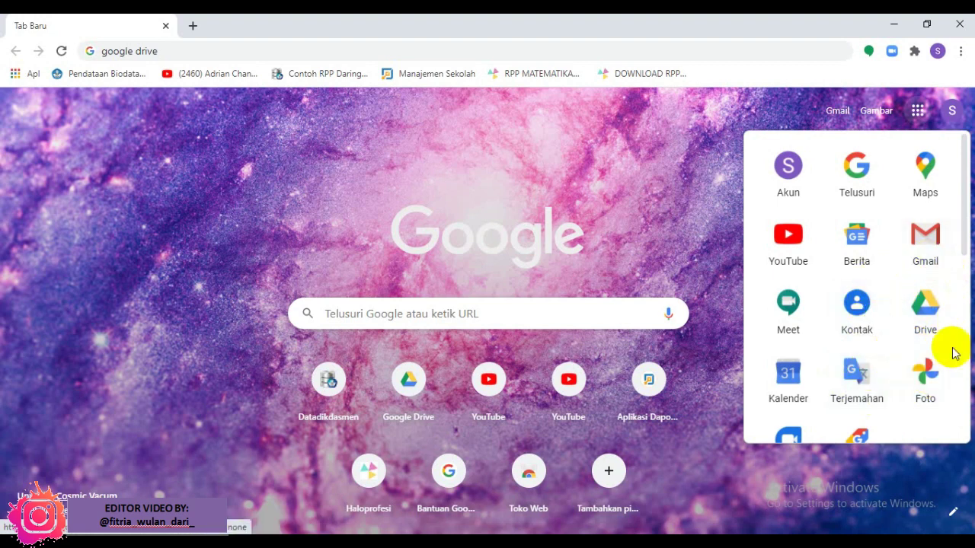
{"action": "left_click", "coordinate": [920, 316]}
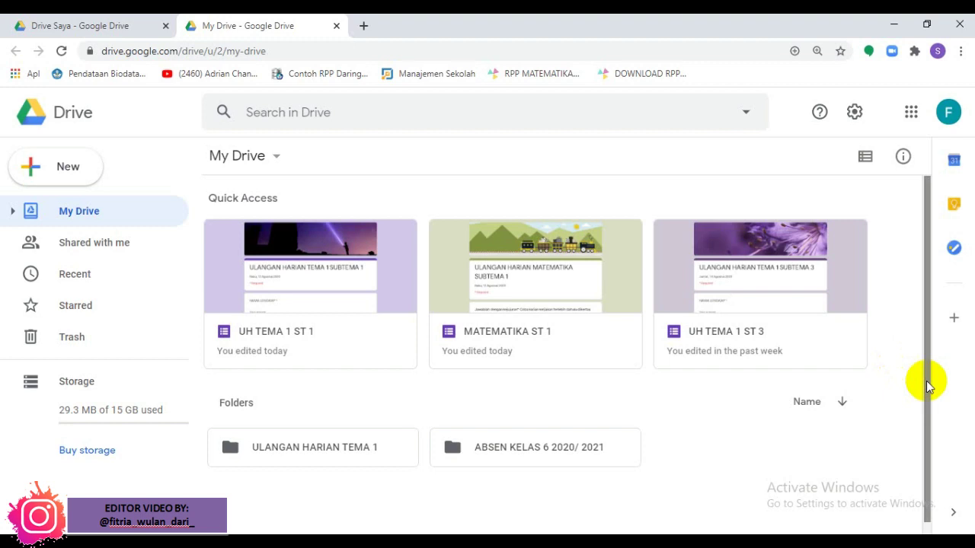
Step: Create a blank Google Form from My Drive's New > More menu
{"action": "left_click_drag", "start_coordinate": [926, 387], "coordinate": [942, 367]}
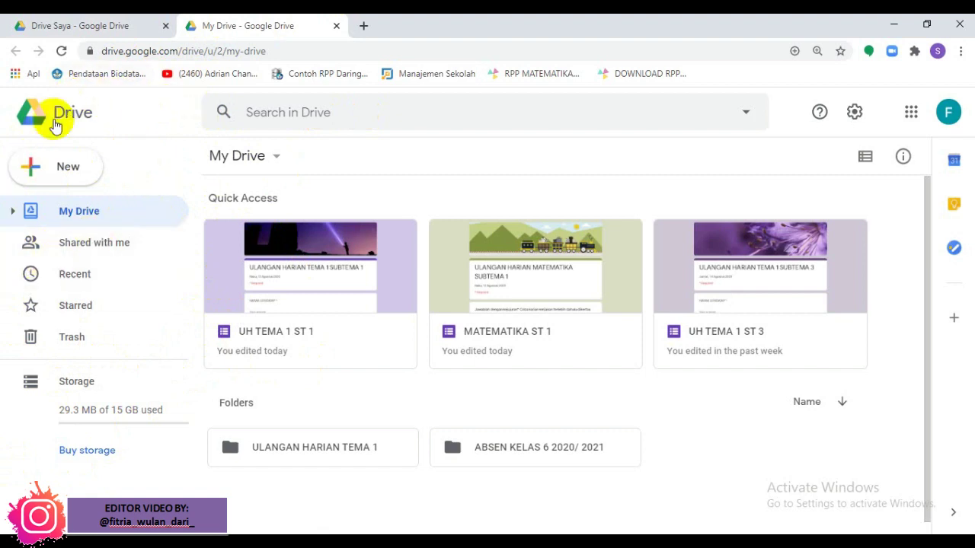
{"action": "left_click", "coordinate": [61, 164]}
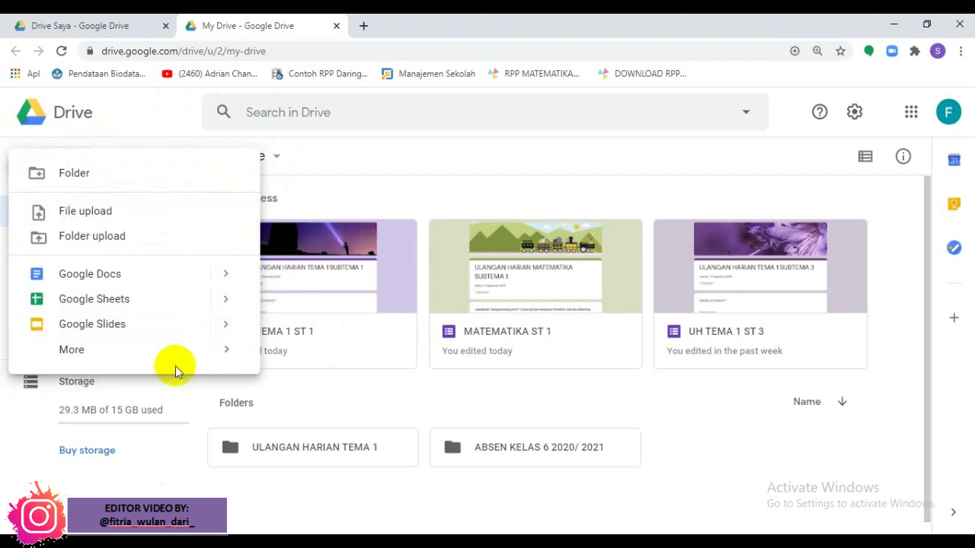
{"action": "mouse_move", "coordinate": [220, 362]}
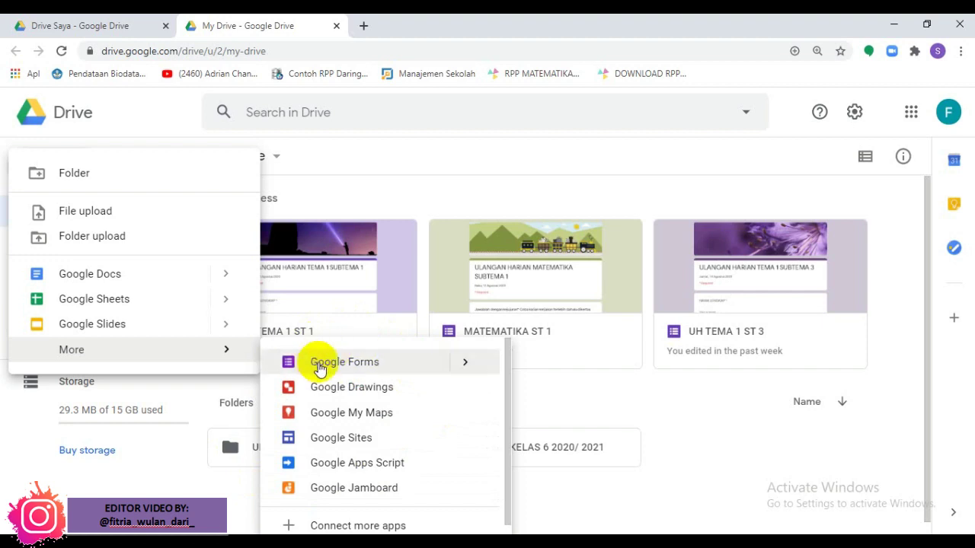
{"action": "left_click", "coordinate": [388, 365]}
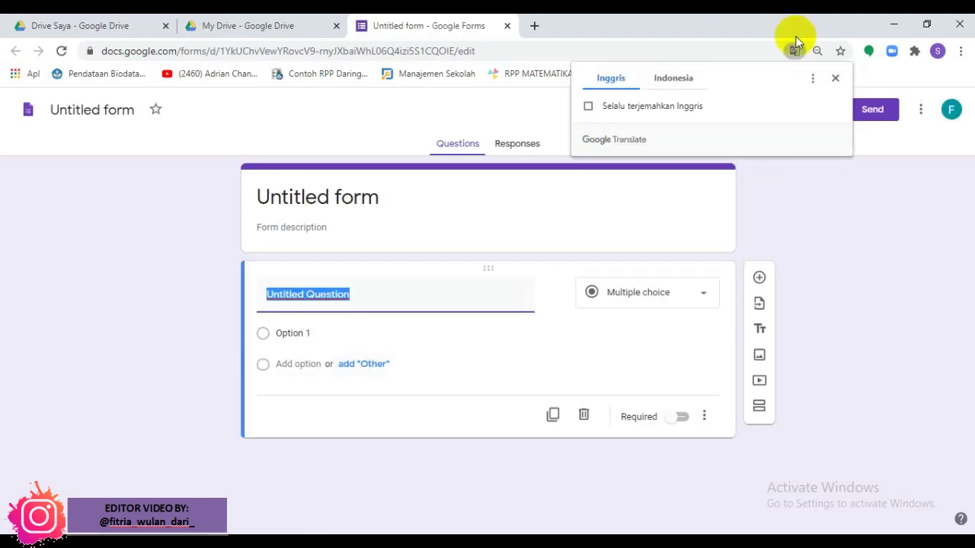
Step: Dismiss the translation offer and rename 'Untitled form' to 'Absen Online'
{"action": "left_click", "coordinate": [839, 80]}
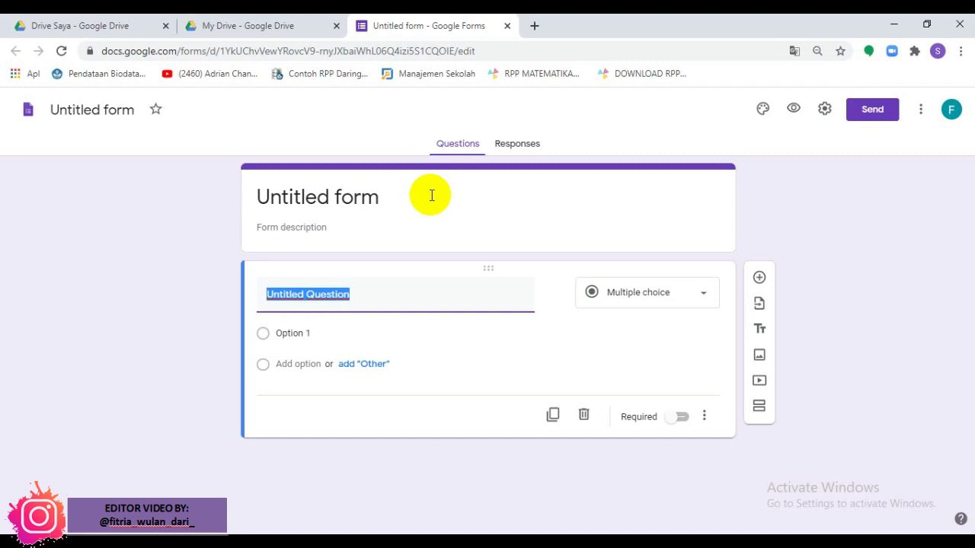
{"action": "left_click", "coordinate": [431, 195]}
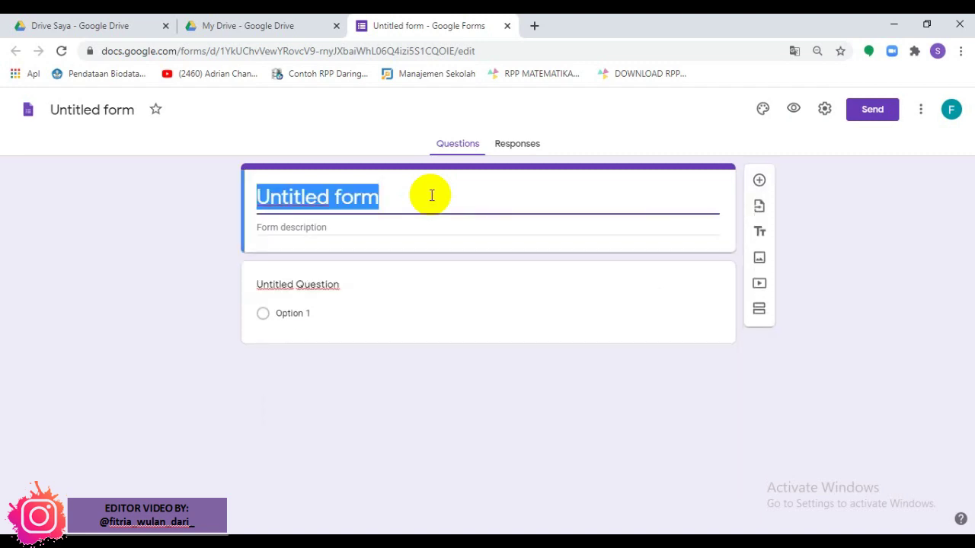
{"action": "left_click", "coordinate": [435, 231]}
{"action": "left_click", "coordinate": [441, 206]}
{"action": "type", "text": "Absen"}
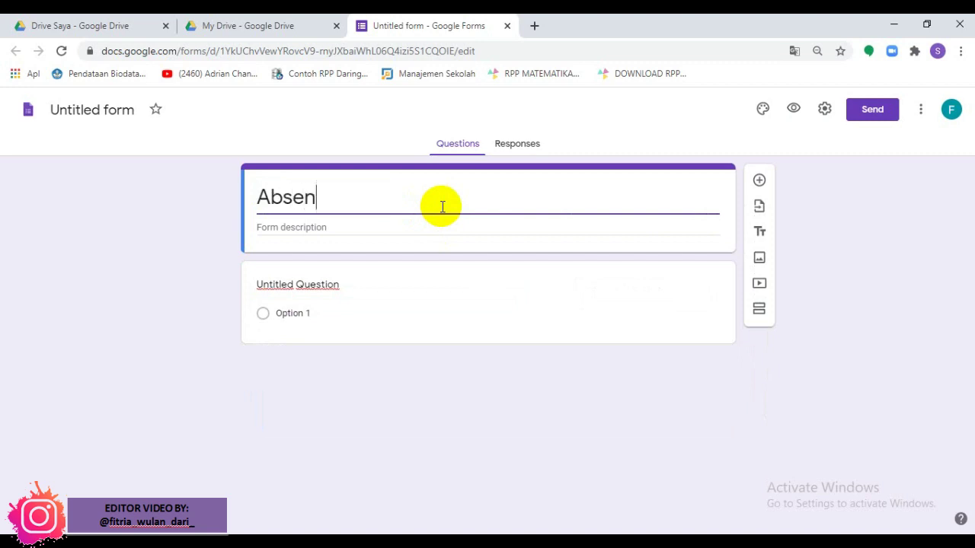
{"action": "type", "text": " Online"}
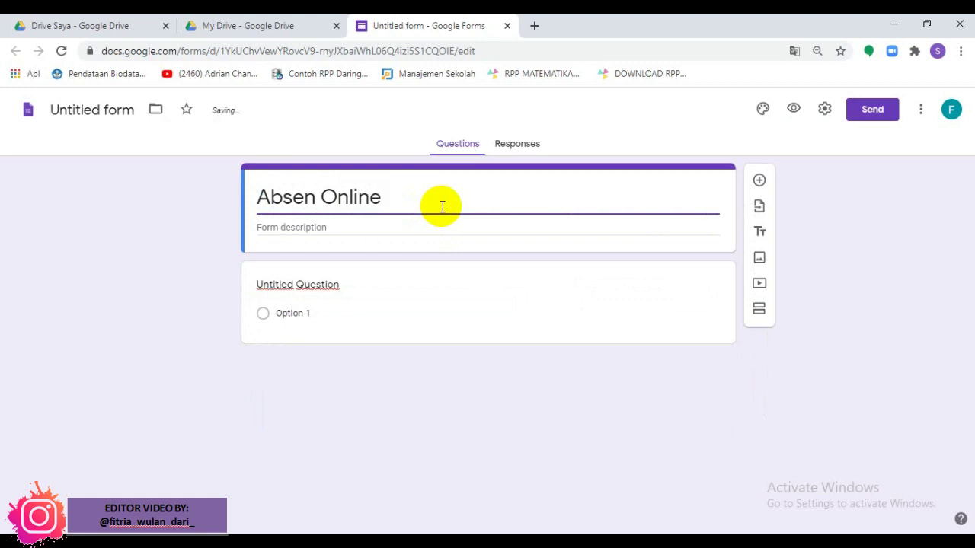
Step: Enter 'Senin, 17 Agustus 2020' as the form description
{"action": "left_click", "coordinate": [317, 230]}
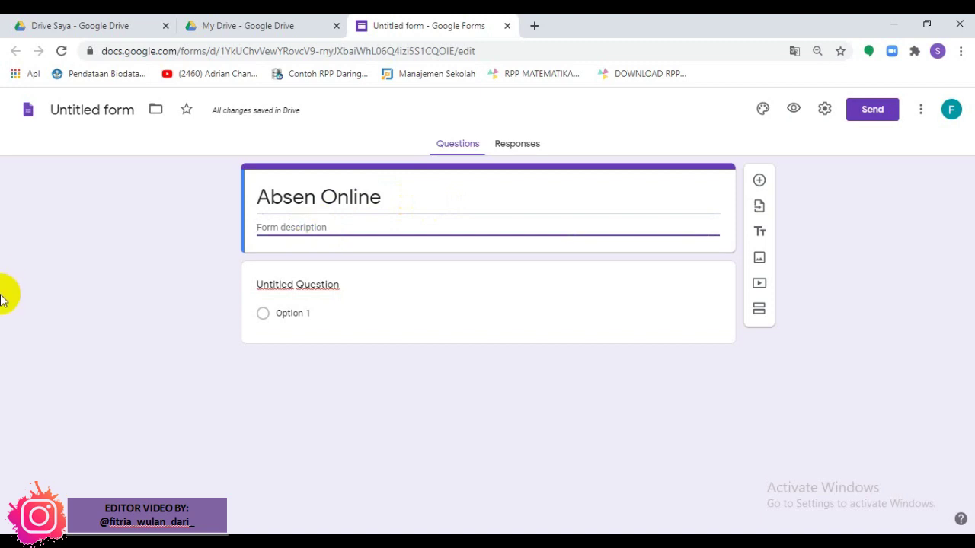
{"action": "type", "text": "Senin,"}
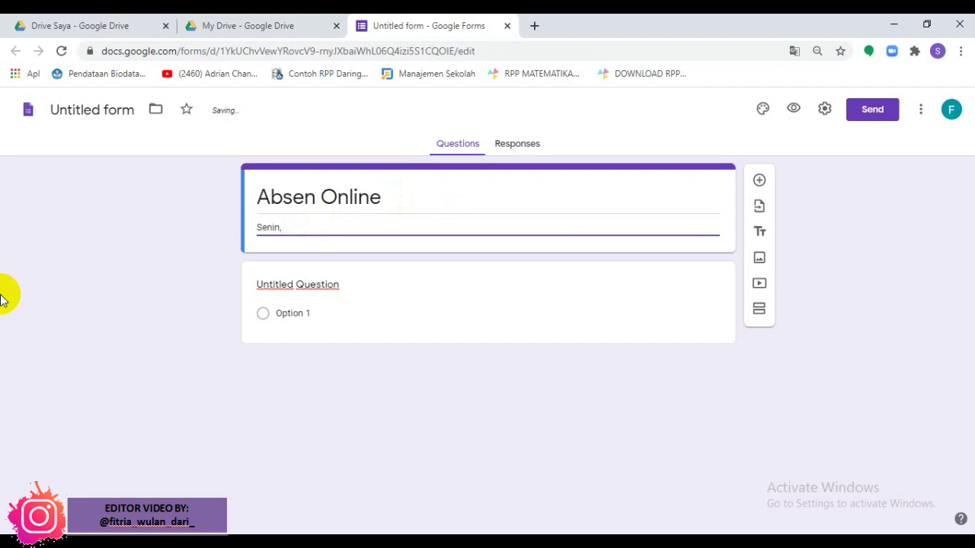
{"action": "type", "text": " 17 Agus"}
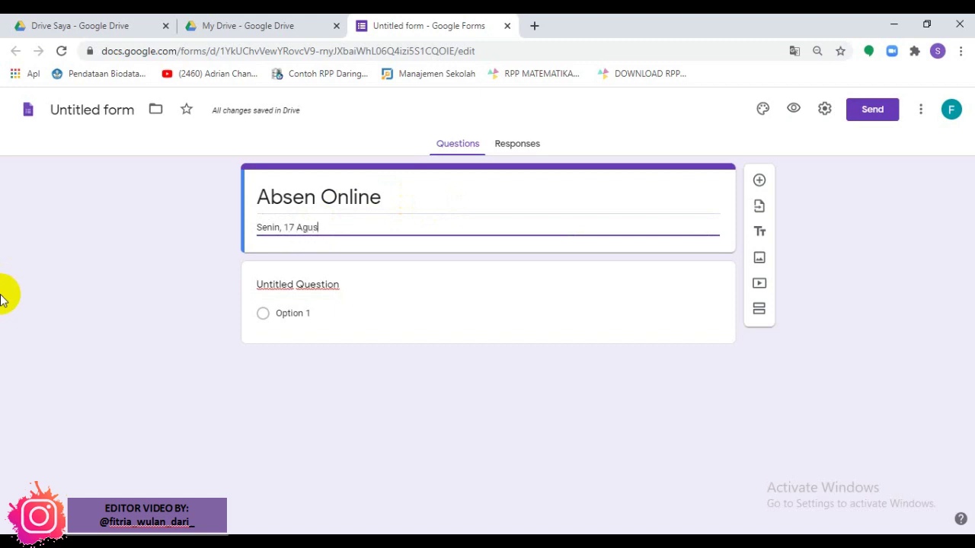
{"action": "type", "text": "tus 2020"}
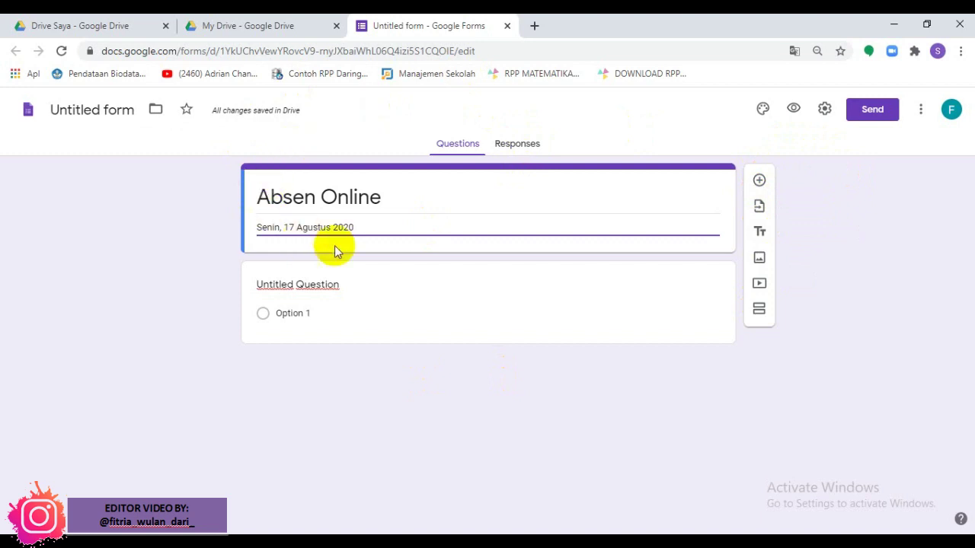
{"action": "left_click", "coordinate": [533, 279]}
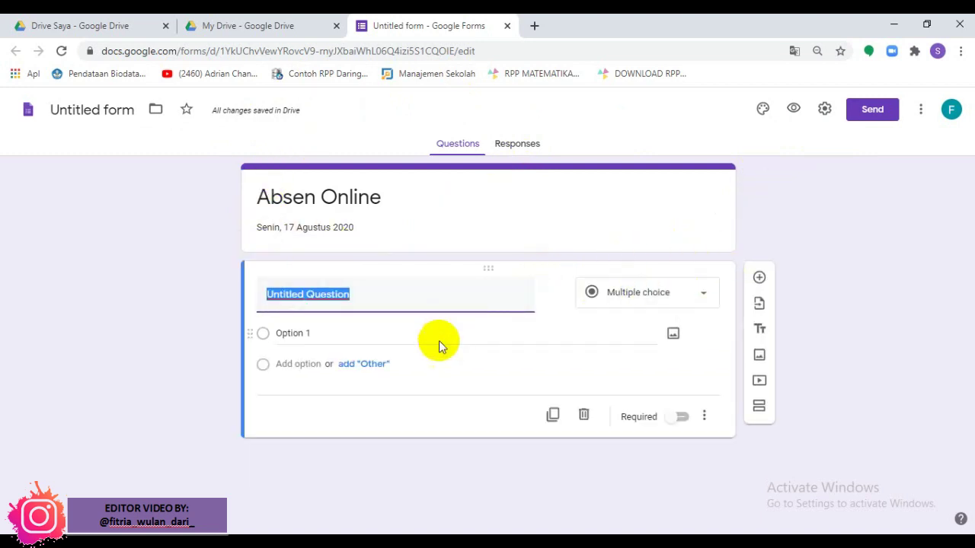
Step: Swap the placeholder for a required short-answer 'NAMA LENGKAP SISWA' question, then add another question
{"action": "left_click", "coordinate": [584, 417]}
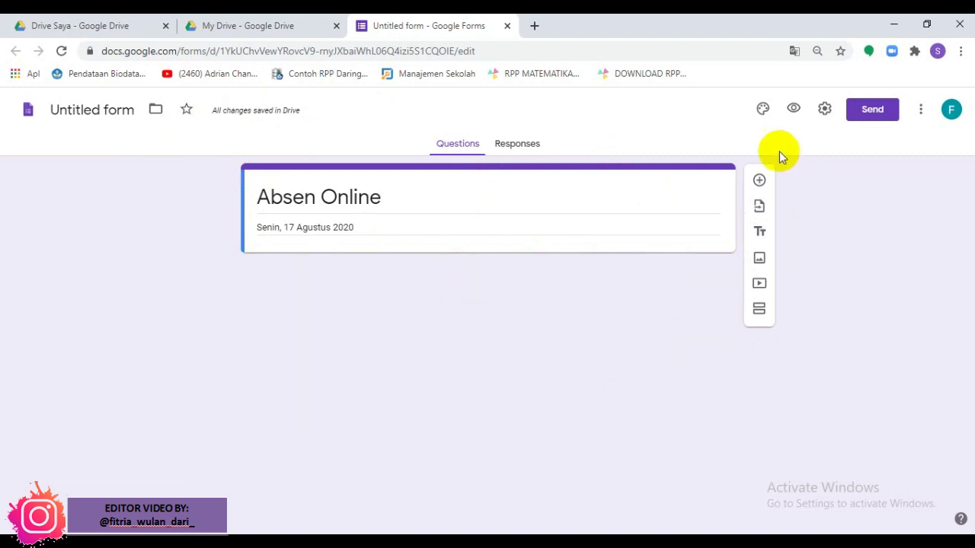
{"action": "left_click", "coordinate": [760, 190]}
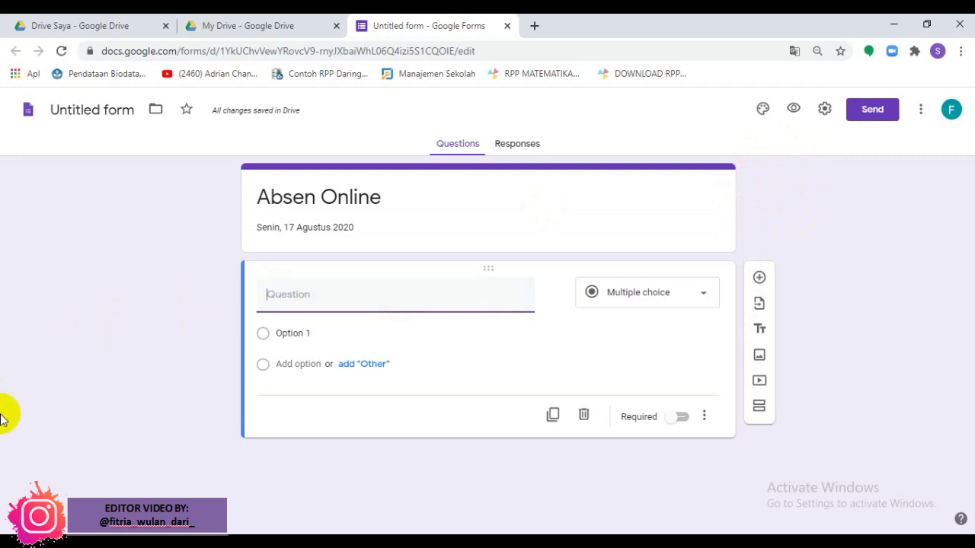
{"action": "type", "text": "NAMA LENGKAP SIS"}
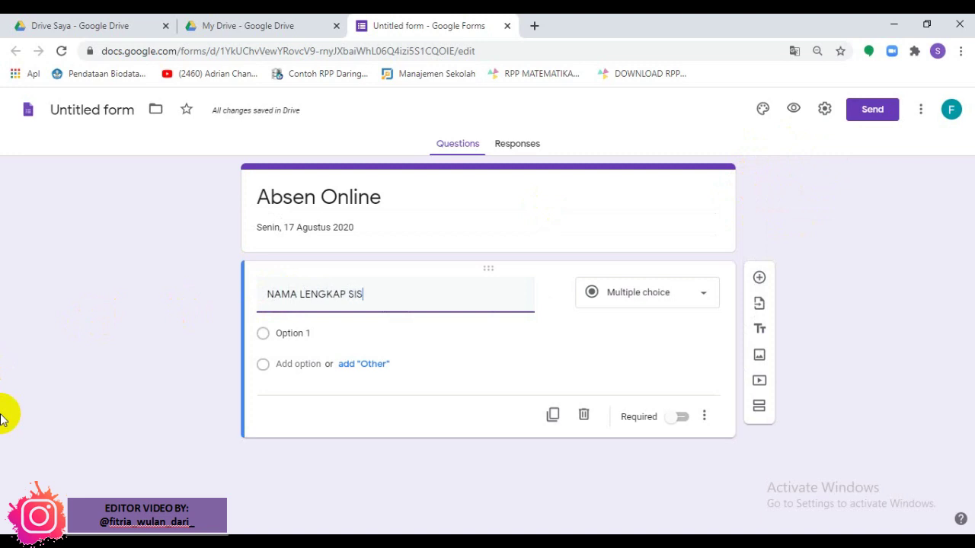
{"action": "type", "text": "WA"}
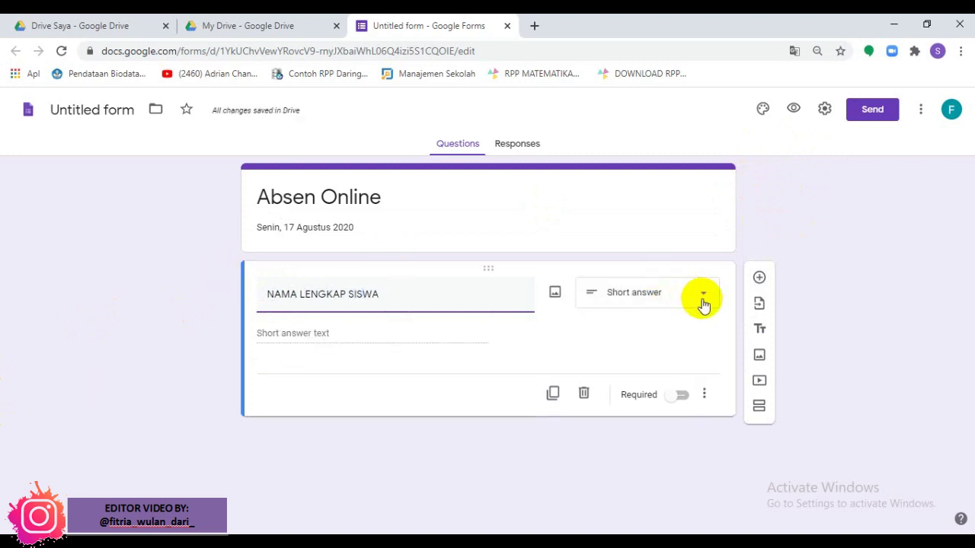
{"action": "left_click", "coordinate": [702, 303]}
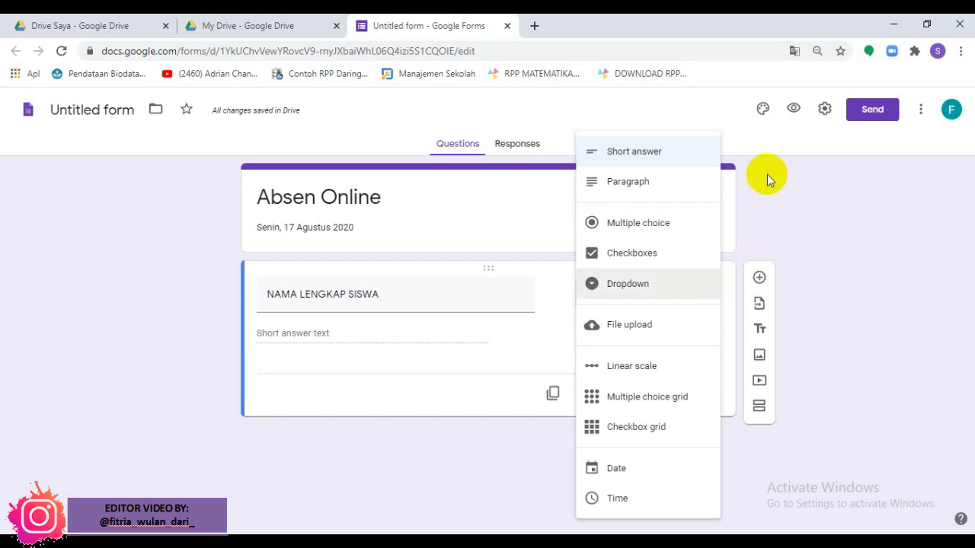
{"action": "left_click", "coordinate": [647, 166]}
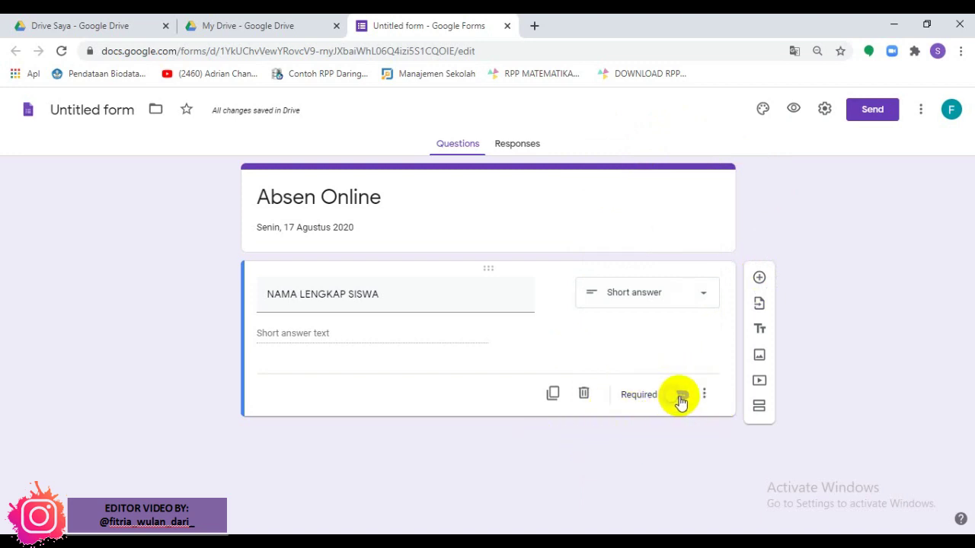
{"action": "left_click", "coordinate": [679, 396]}
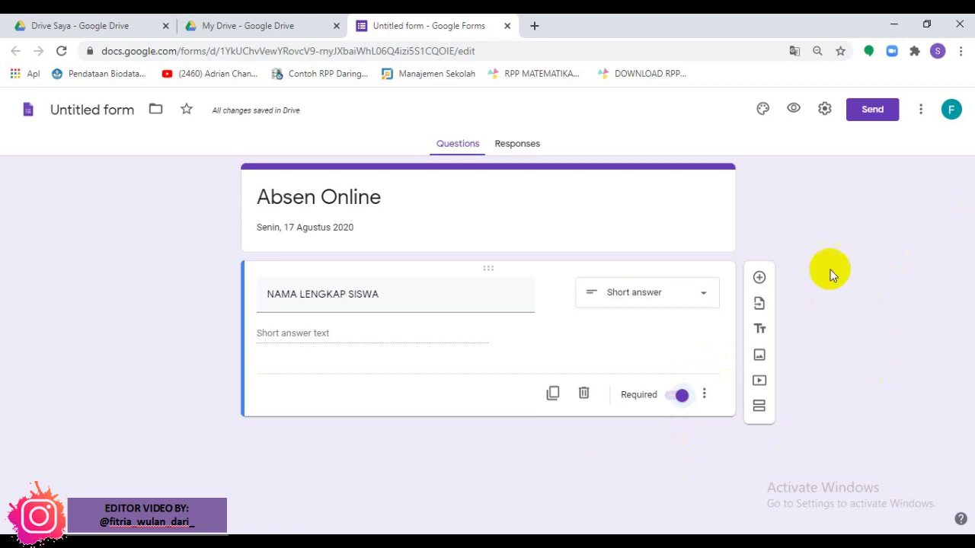
{"action": "left_click", "coordinate": [760, 278]}
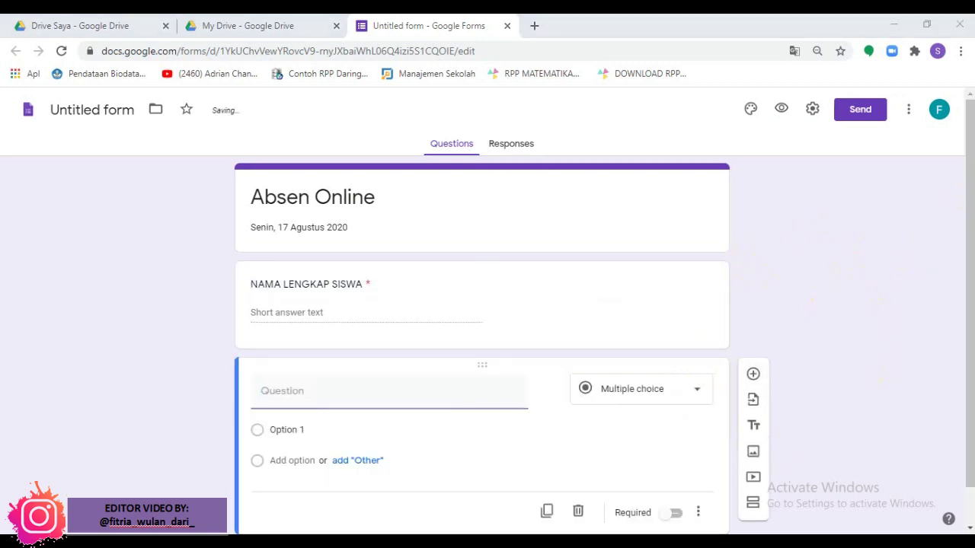
Step: Title the new question 'Kehadiran Siswa' and keep it as Multiple choice
{"action": "left_click", "coordinate": [320, 389]}
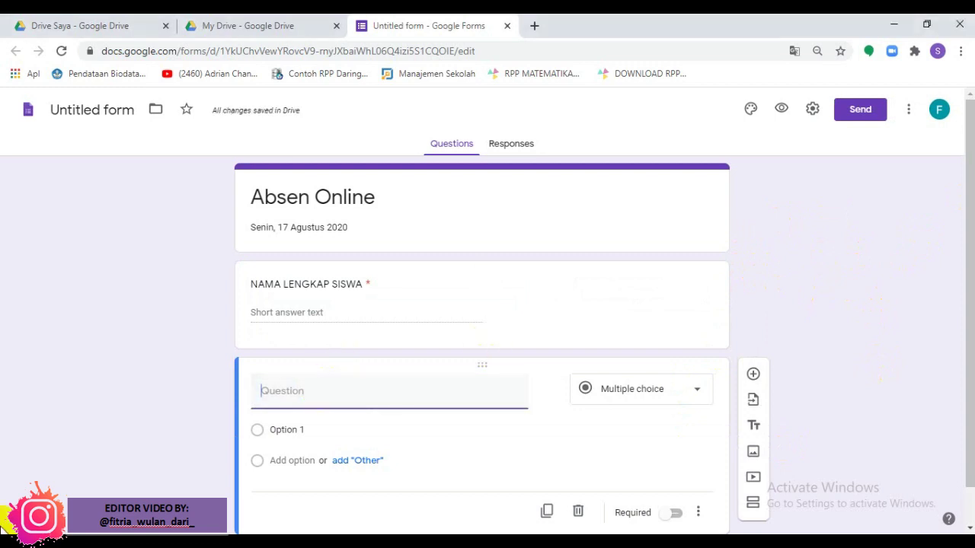
{"action": "type", "text": "Keh"}
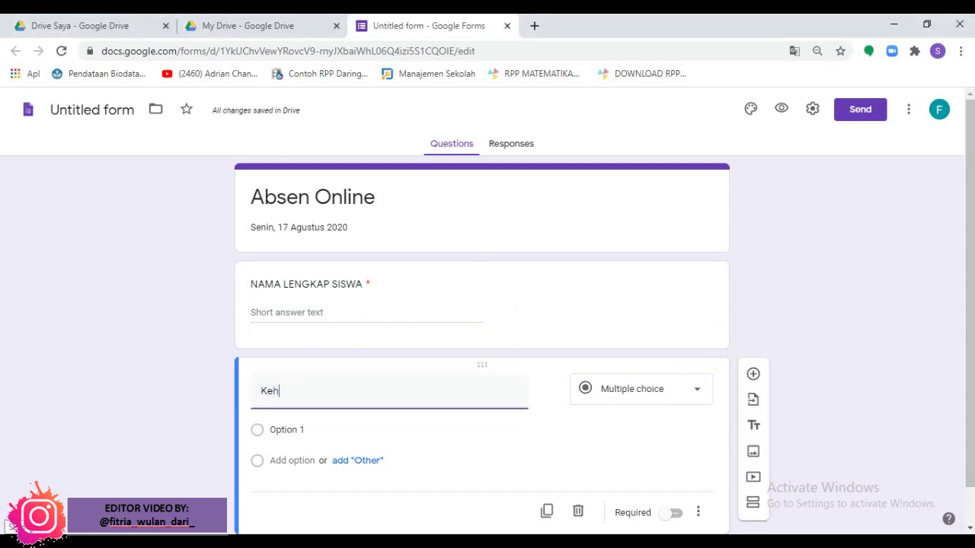
{"action": "type", "text": "adiran Siswa"}
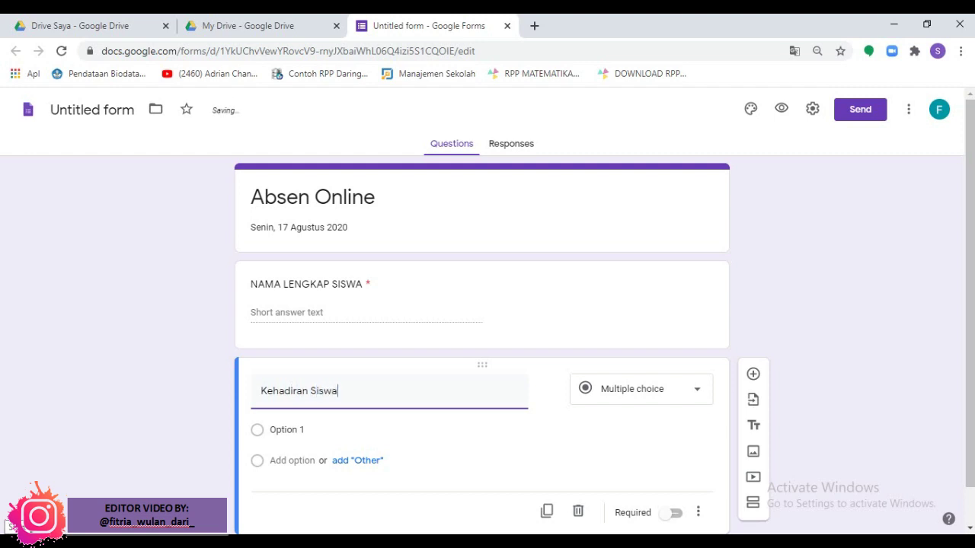
{"action": "left_click", "coordinate": [687, 394]}
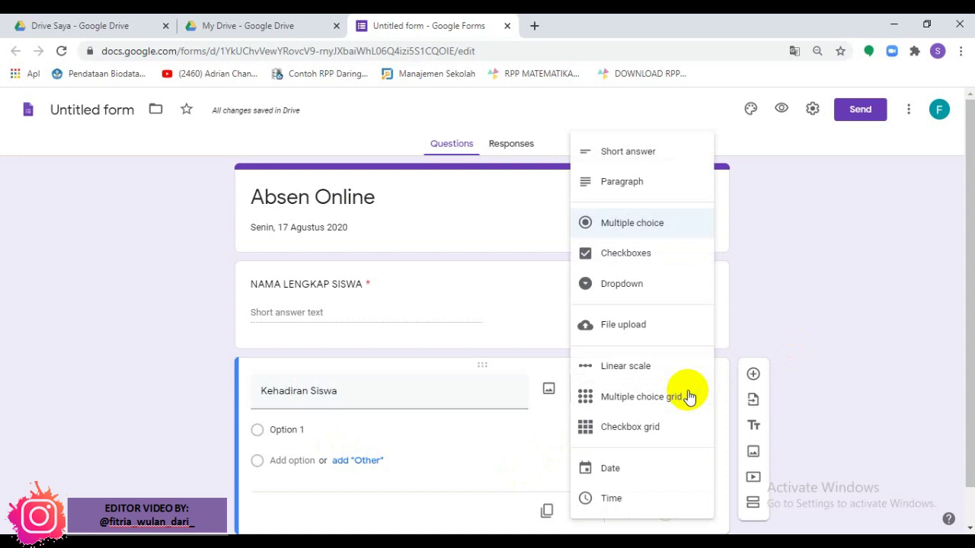
{"action": "left_click", "coordinate": [841, 276]}
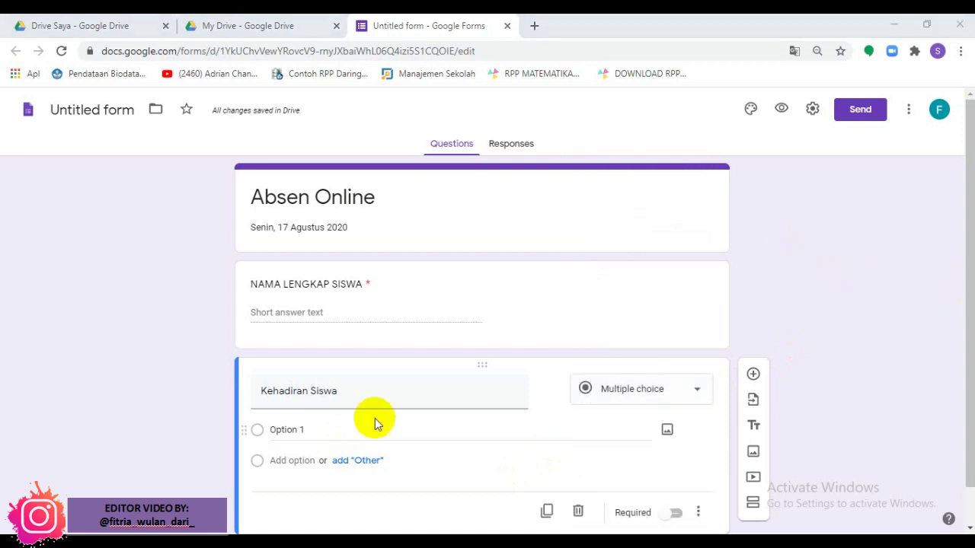
Step: Add options 'Hadir, Dalam keadaan baik' and 'Hadir, Dalam Keadaan KUrang sehat'
{"action": "left_click", "coordinate": [316, 431]}
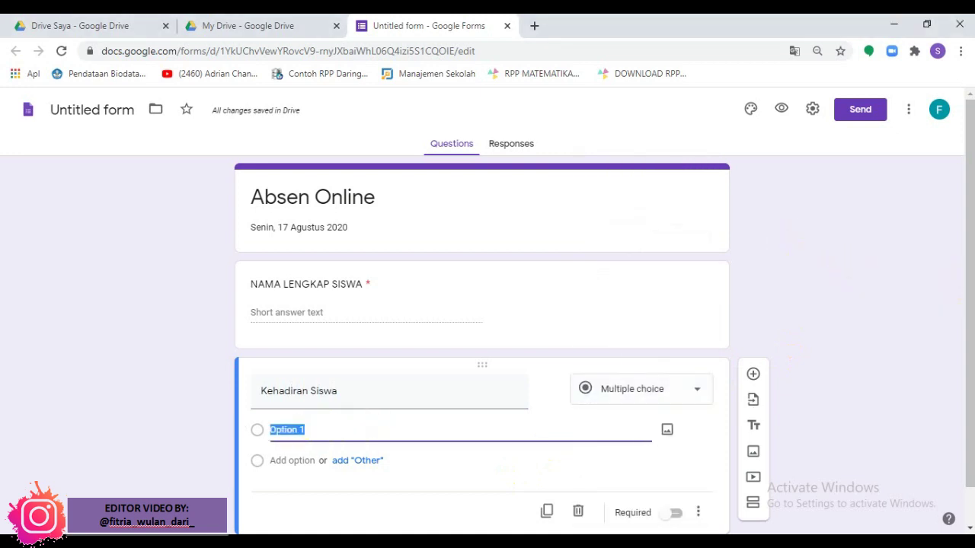
{"action": "type", "text": "Hadir, Dalam"}
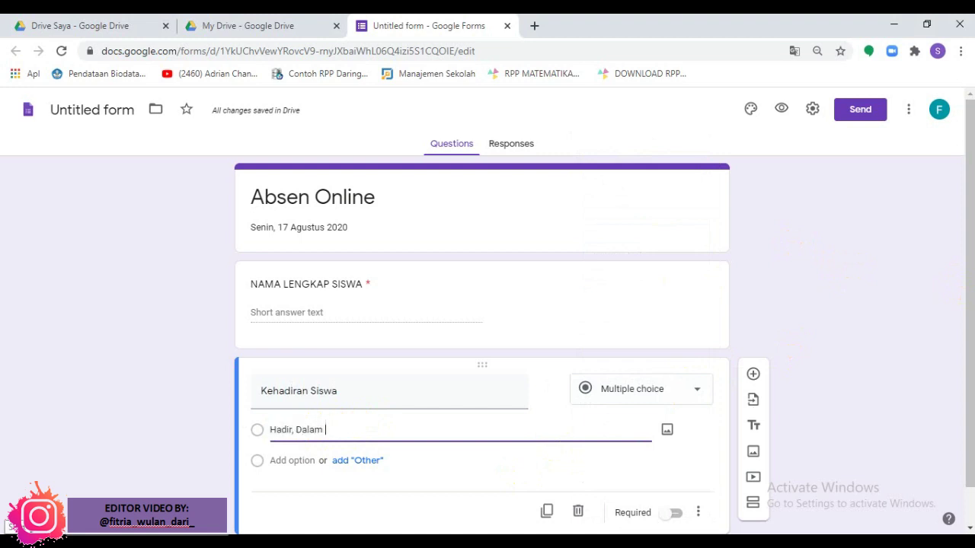
{"action": "type", "text": " keadaan baik"}
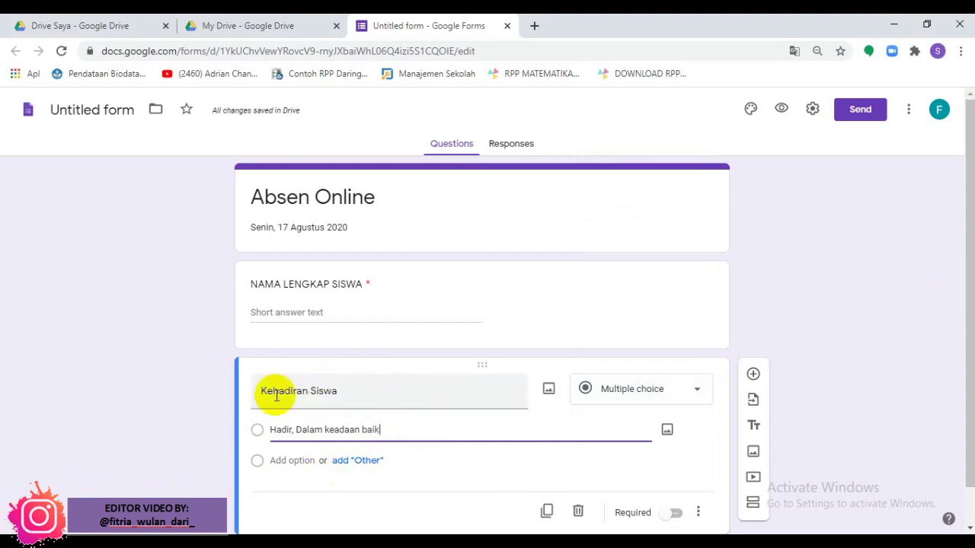
{"action": "left_click", "coordinate": [288, 461]}
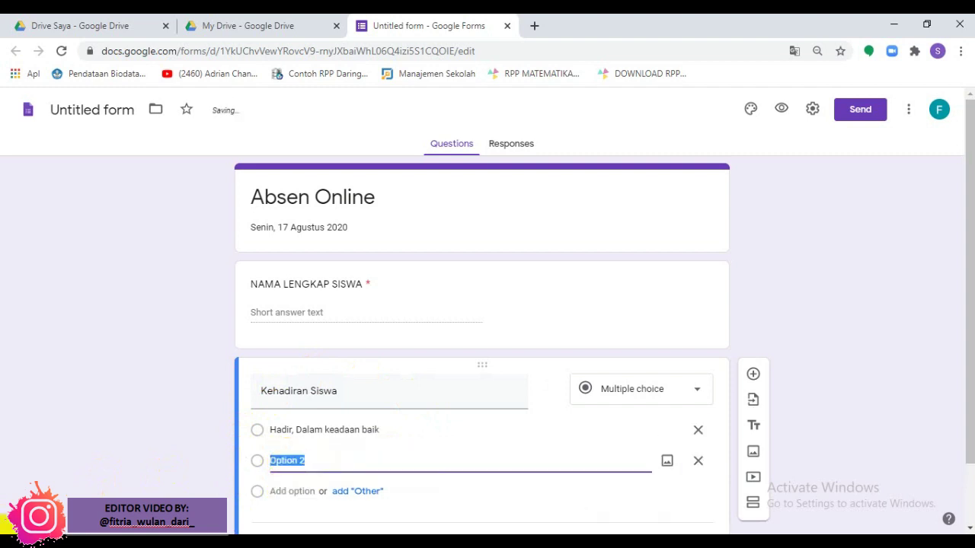
{"action": "type", "text": "Hadir, Dalam Keadaan KUrang sehat"}
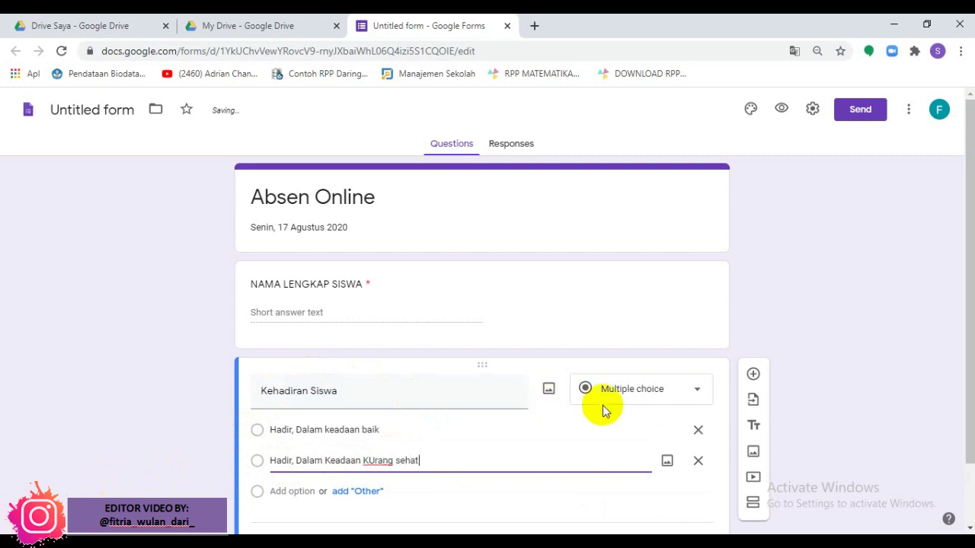
{"action": "left_click_drag", "start_coordinate": [962, 207], "coordinate": [966, 287]}
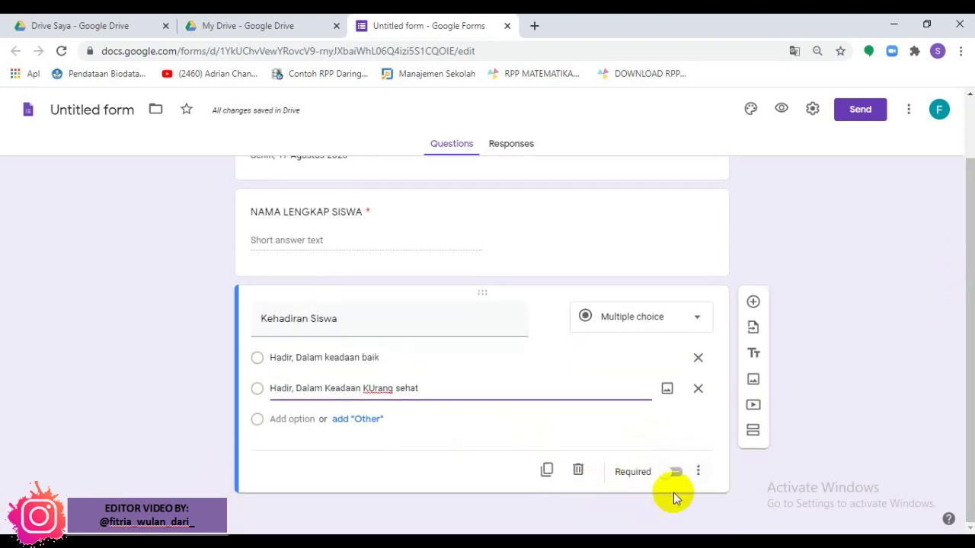
Step: Turn on Required for the 'Kehadiran Siswa' question
{"action": "left_click", "coordinate": [676, 472]}
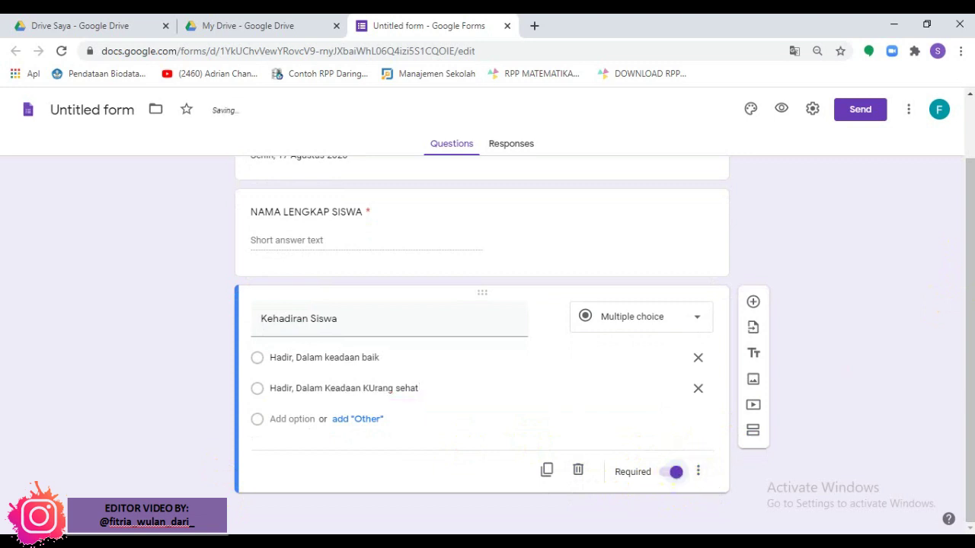
{"action": "left_click_drag", "start_coordinate": [968, 255], "coordinate": [971, 179]}
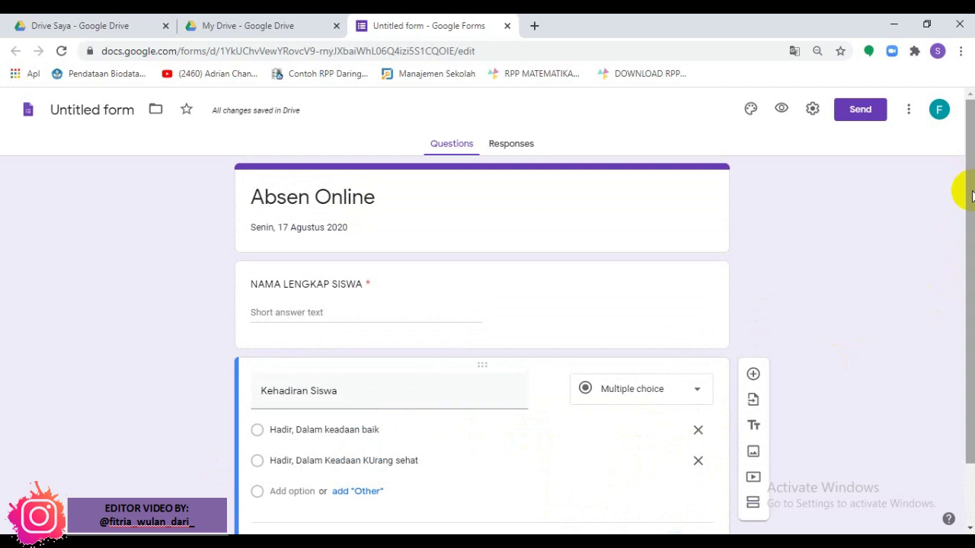
{"action": "mouse_move", "coordinate": [960, 192]}
{"action": "left_mouse_down"}
{"action": "mouse_move", "coordinate": [964, 259]}
{"action": "mouse_move", "coordinate": [965, 203]}
{"action": "left_mouse_up"}
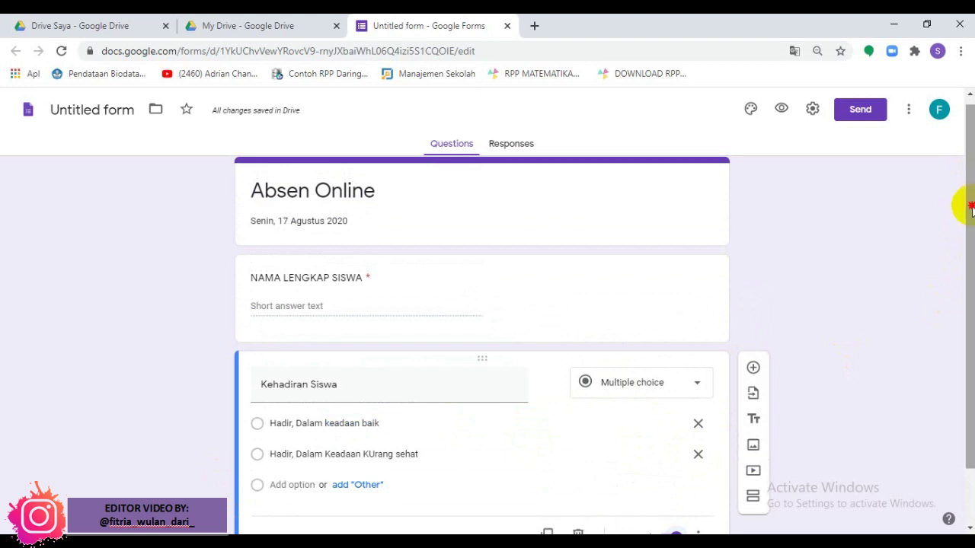
{"action": "left_click_drag", "start_coordinate": [968, 205], "coordinate": [969, 254]}
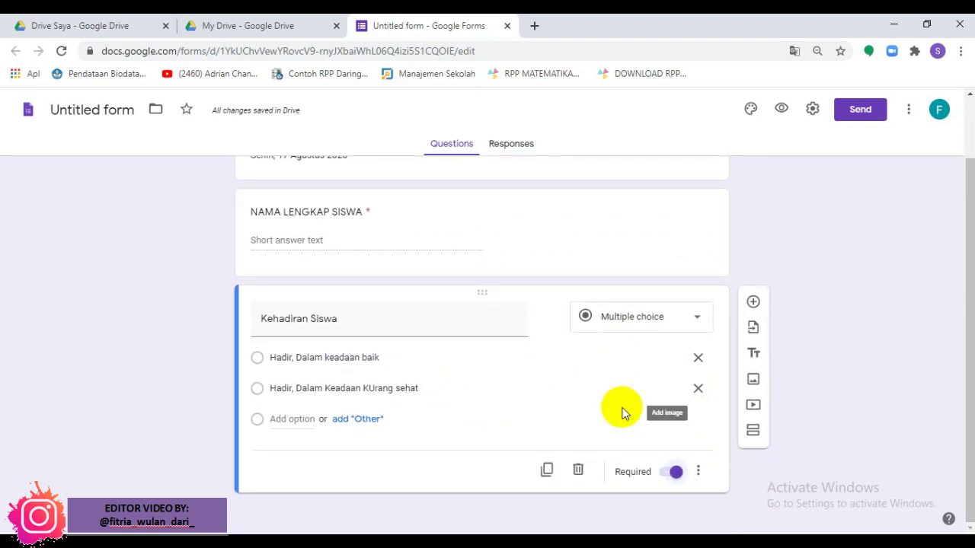
{"action": "mouse_move", "coordinate": [556, 314]}
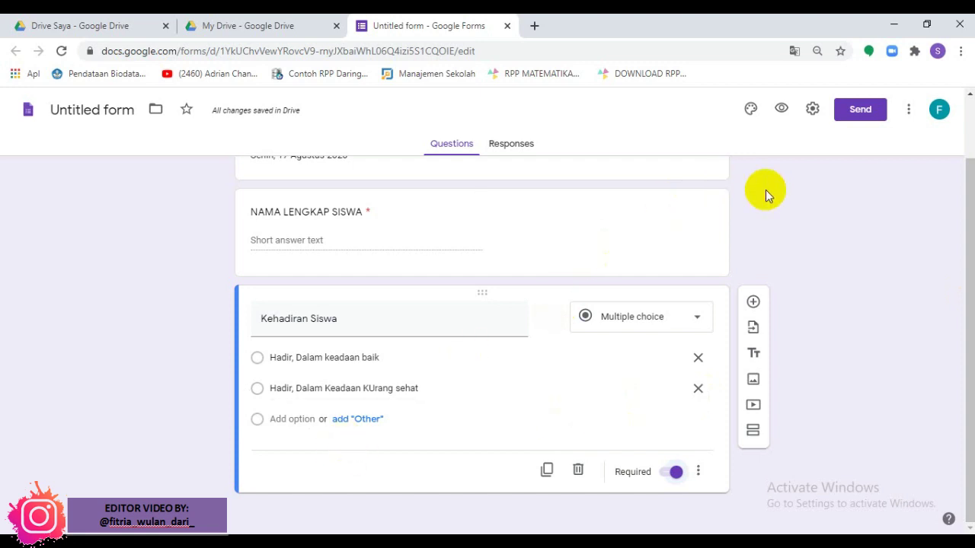
{"action": "left_click", "coordinate": [752, 303]}
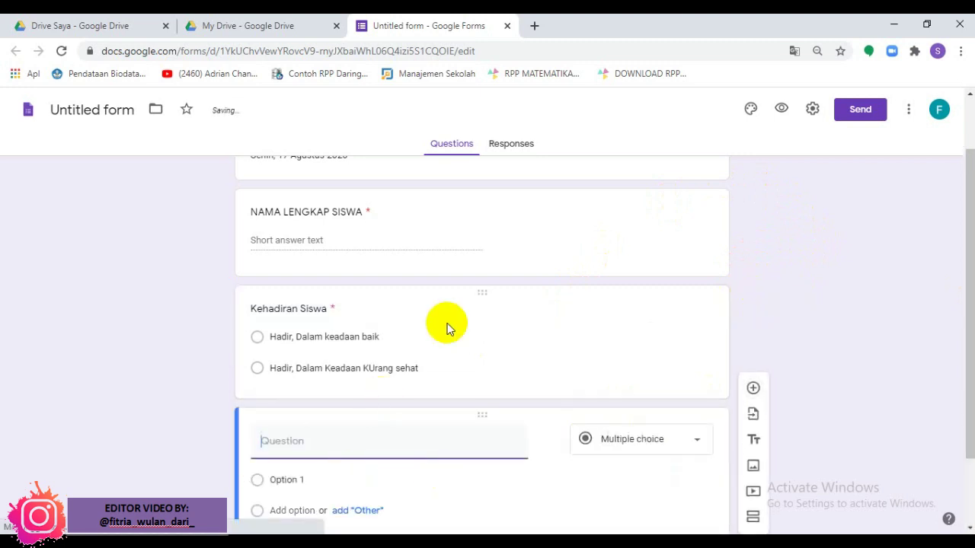
{"action": "left_click_drag", "start_coordinate": [971, 421], "coordinate": [961, 339]}
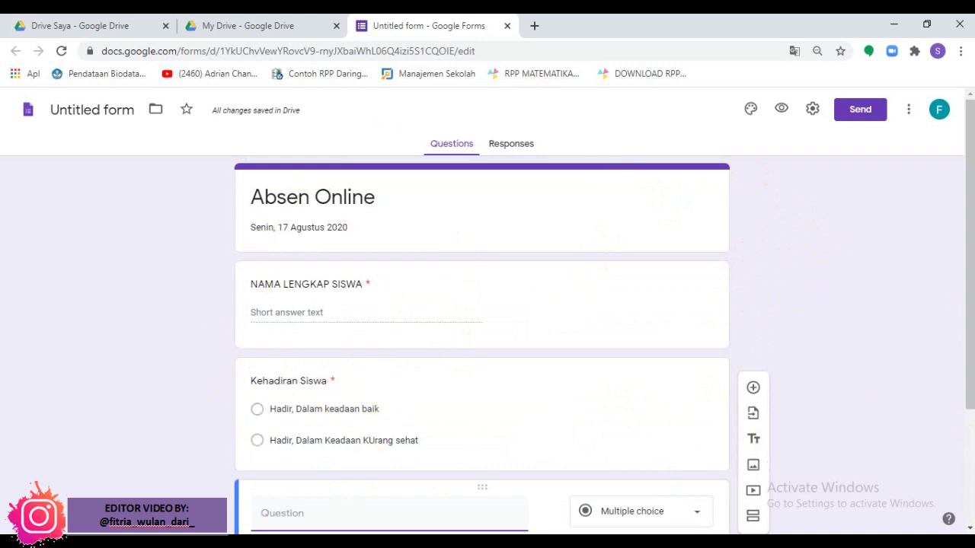
{"action": "left_click_drag", "start_coordinate": [965, 261], "coordinate": [965, 385]}
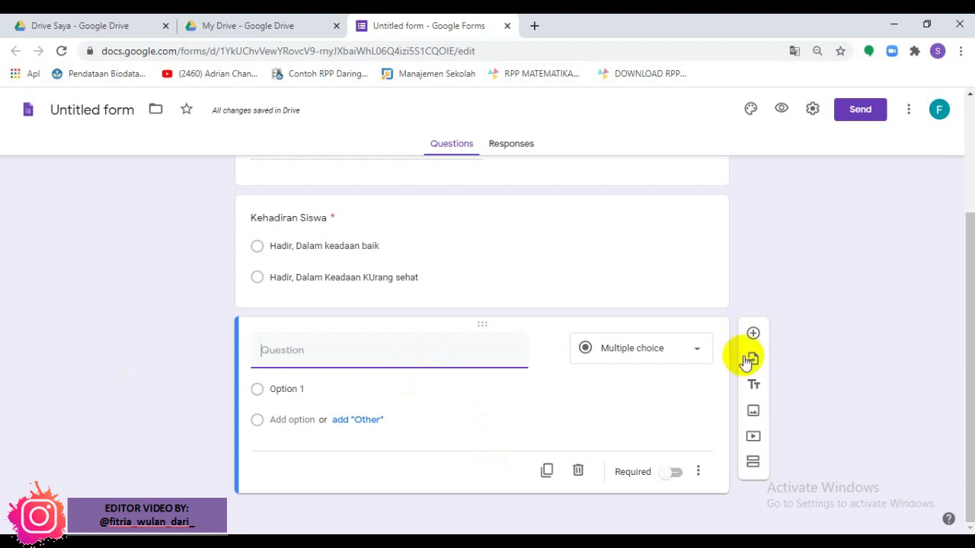
{"action": "mouse_move", "coordinate": [971, 263]}
{"action": "left_mouse_down"}
{"action": "mouse_move", "coordinate": [958, 157]}
{"action": "mouse_move", "coordinate": [965, 143]}
{"action": "mouse_move", "coordinate": [964, 266]}
{"action": "left_mouse_up"}
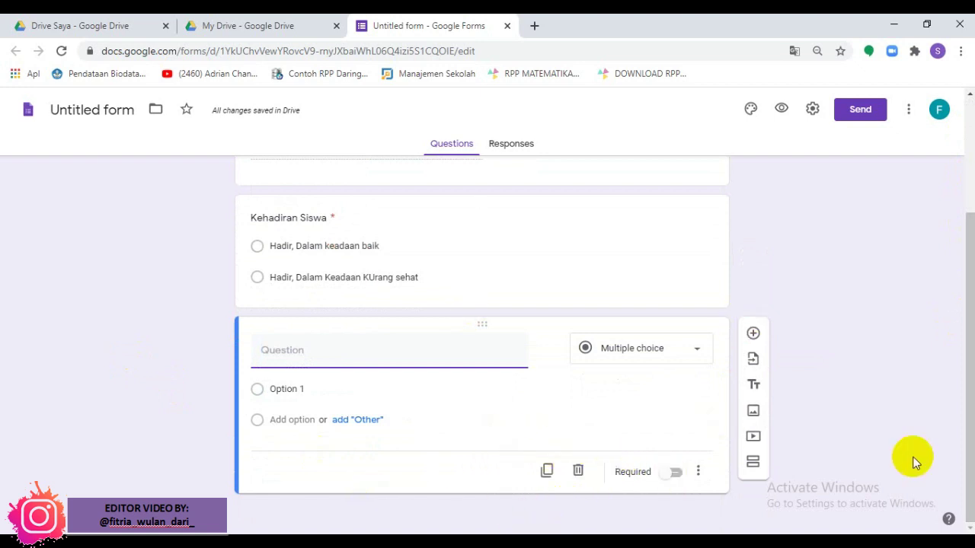
{"action": "left_click_drag", "start_coordinate": [965, 403], "coordinate": [967, 377]}
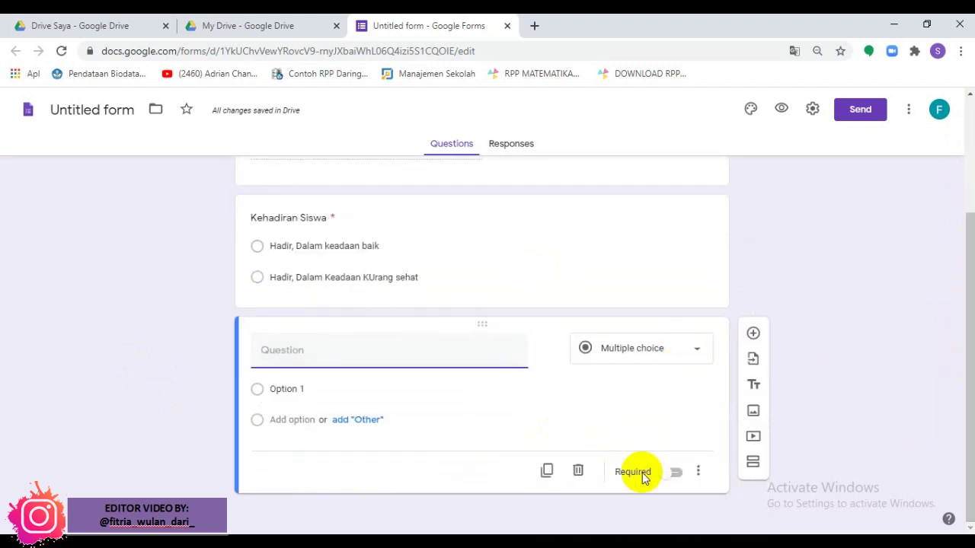
{"action": "left_click_drag", "start_coordinate": [960, 330], "coordinate": [961, 265]}
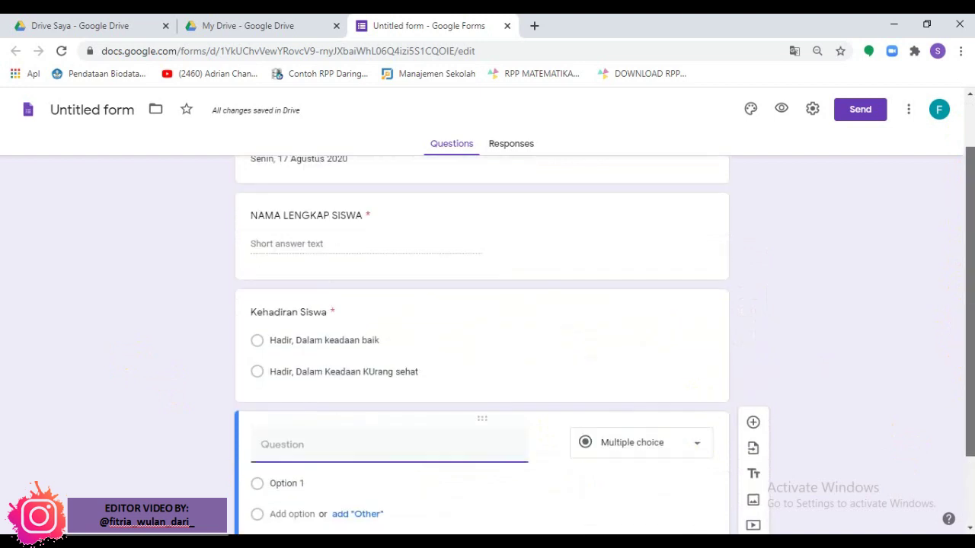
{"action": "scroll", "coordinate": [481, 343], "scroll_direction": "down", "scroll_amount": 1}
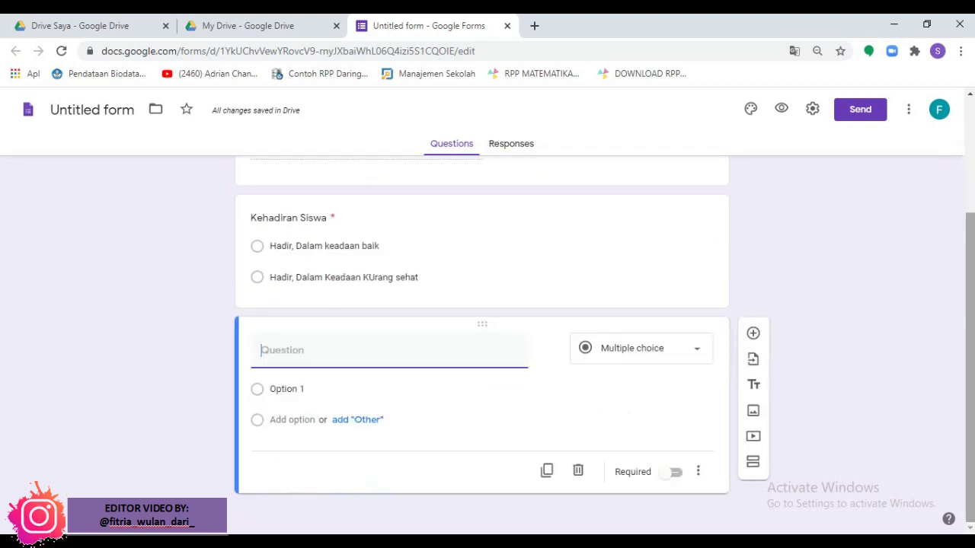
{"action": "left_click", "coordinate": [578, 474]}
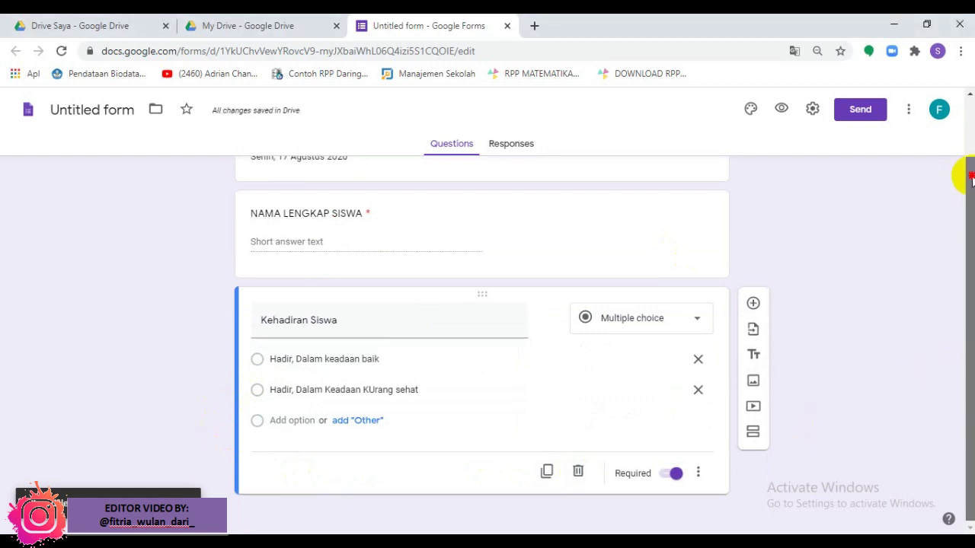
Step: Bring up the Theme options panel from the toolbar's palette icon
{"action": "left_click_drag", "start_coordinate": [964, 175], "coordinate": [971, 114]}
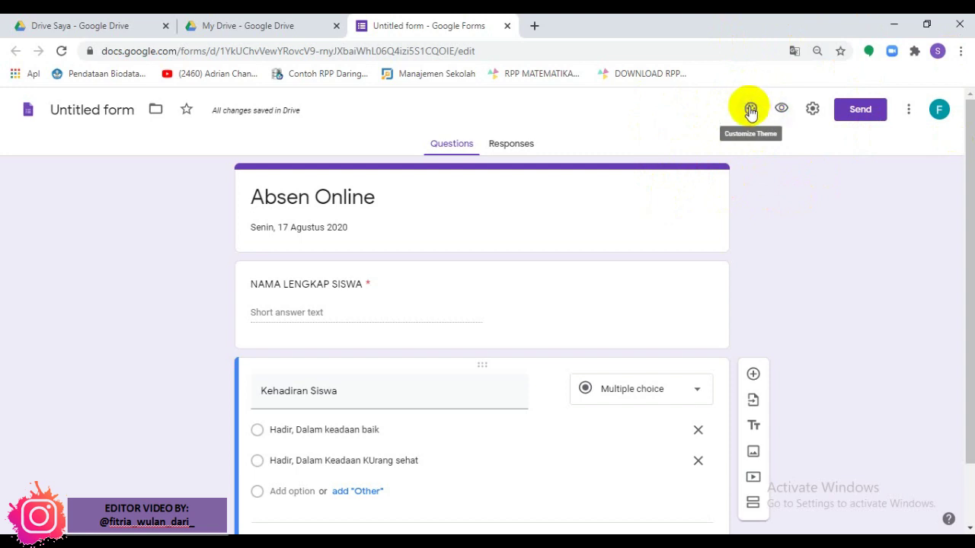
{"action": "left_click", "coordinate": [750, 110]}
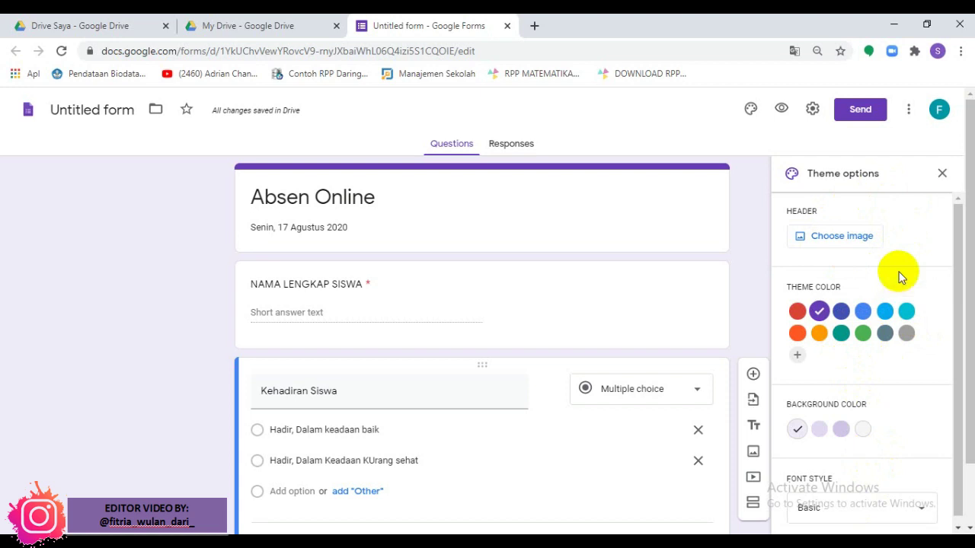
Step: Insert the coloured pencils photo from the Work and School gallery as the header
{"action": "left_click", "coordinate": [838, 242]}
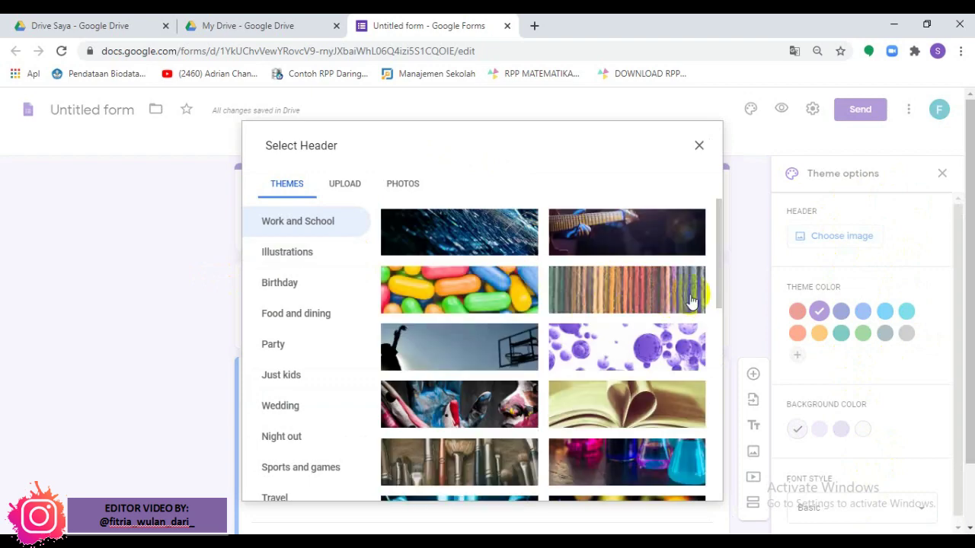
{"action": "left_click_drag", "start_coordinate": [719, 266], "coordinate": [710, 232]}
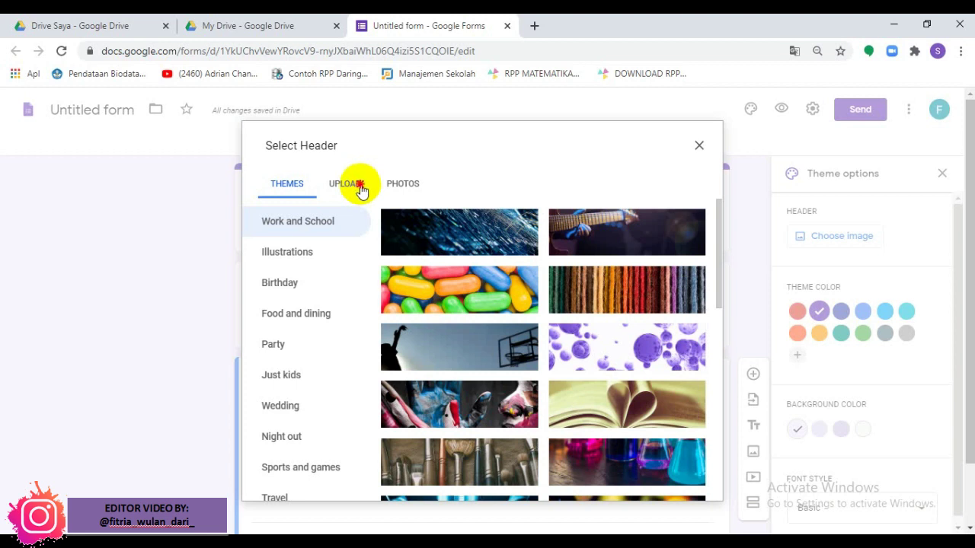
{"action": "left_click", "coordinate": [359, 186]}
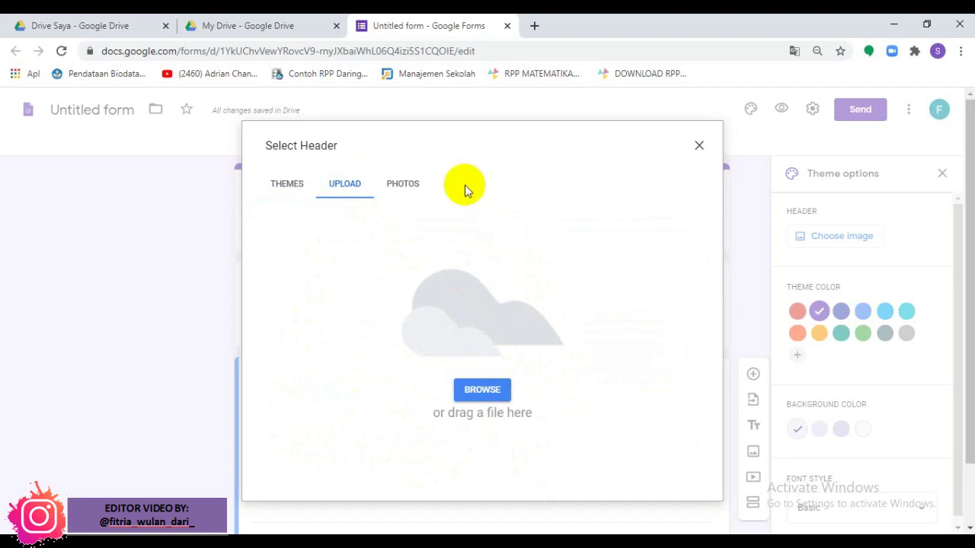
{"action": "left_click", "coordinate": [299, 189]}
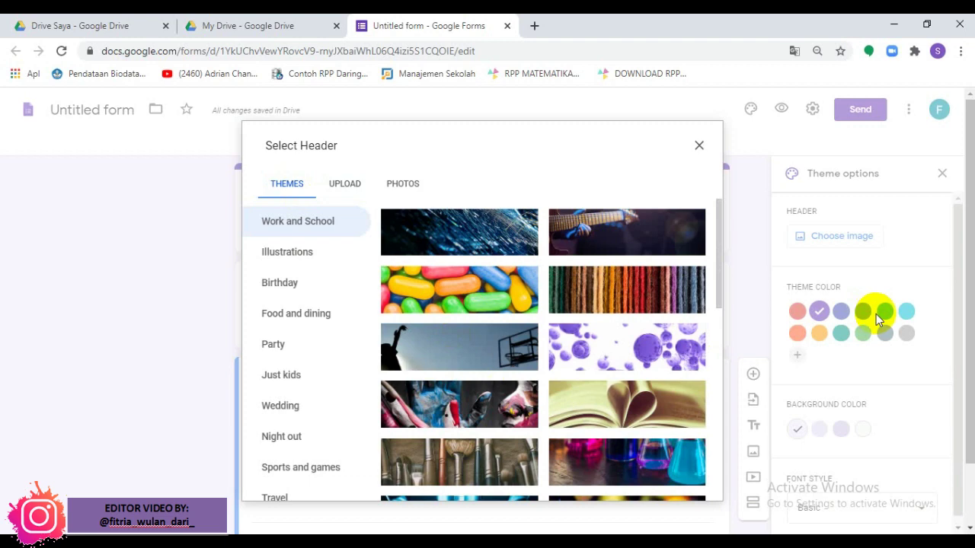
{"action": "left_click_drag", "start_coordinate": [719, 306], "coordinate": [716, 374]}
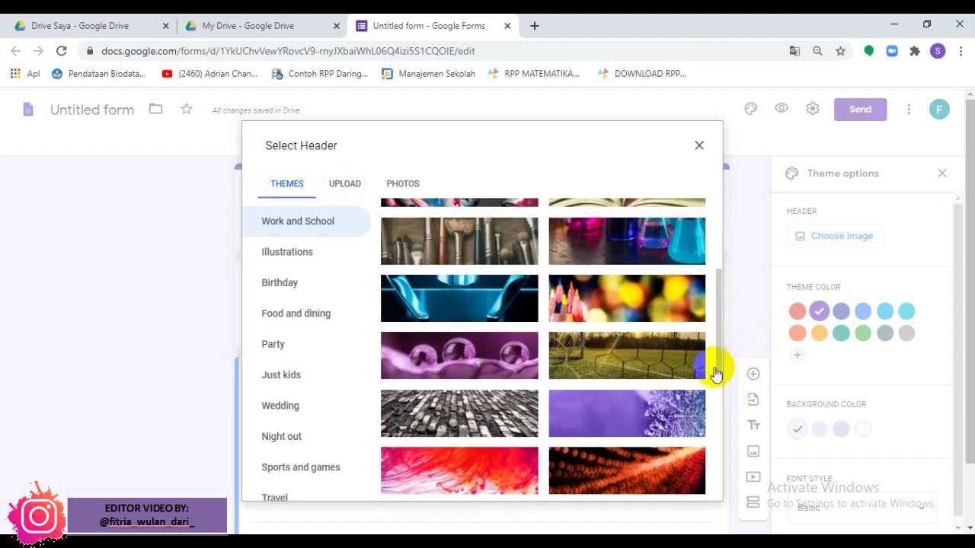
{"action": "left_click", "coordinate": [665, 314]}
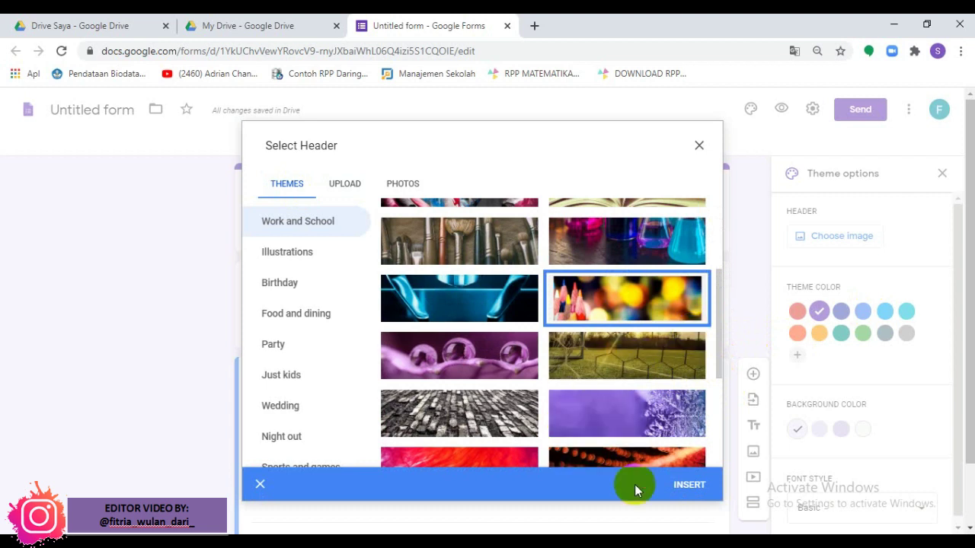
{"action": "left_click", "coordinate": [695, 487]}
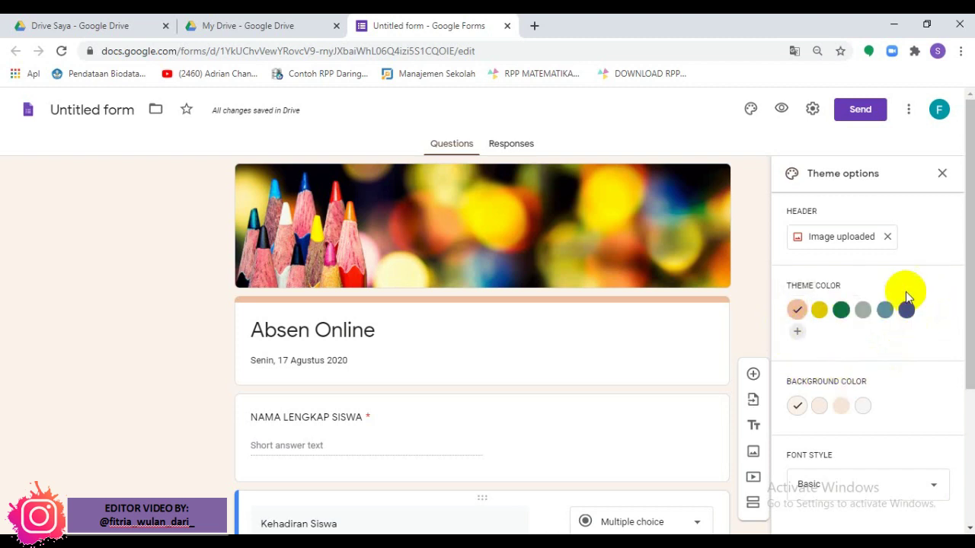
Step: Pick the dark green theme colour and the sage-green background, then close the theme panel
{"action": "left_click", "coordinate": [842, 318]}
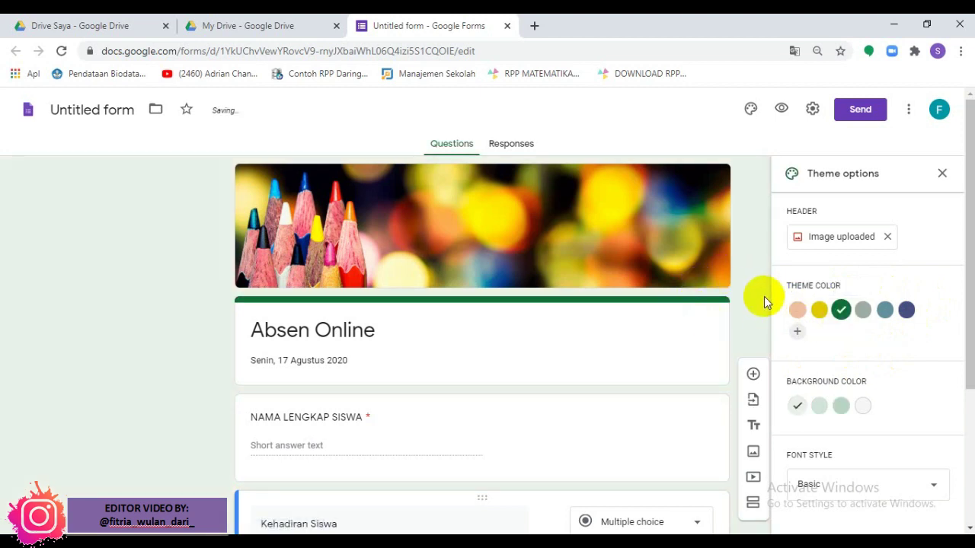
{"action": "left_click_drag", "start_coordinate": [970, 248], "coordinate": [970, 323]}
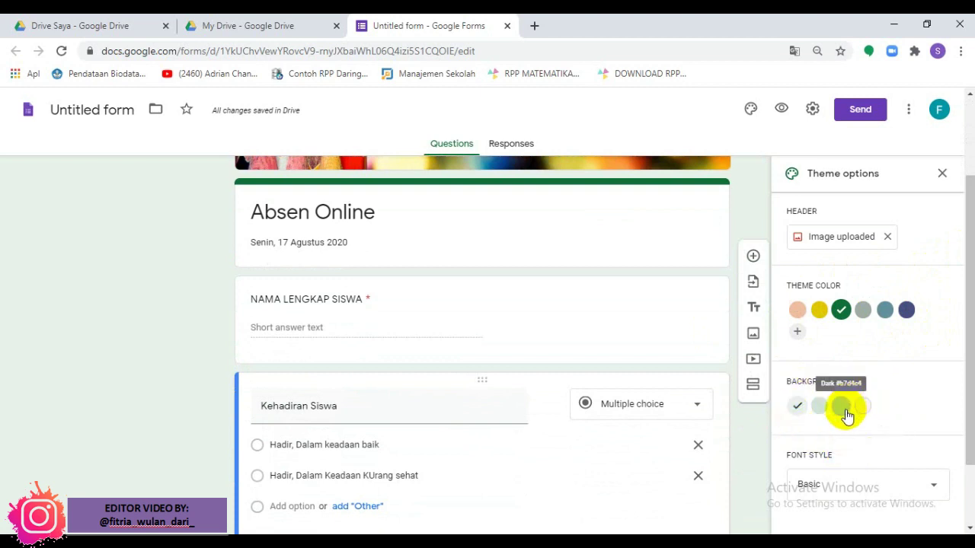
{"action": "left_click", "coordinate": [843, 408]}
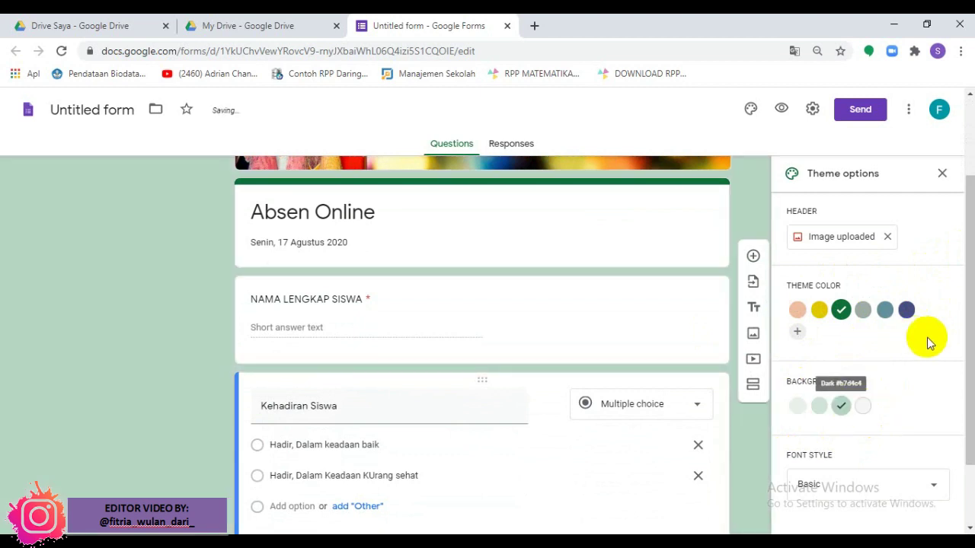
{"action": "left_click", "coordinate": [943, 169]}
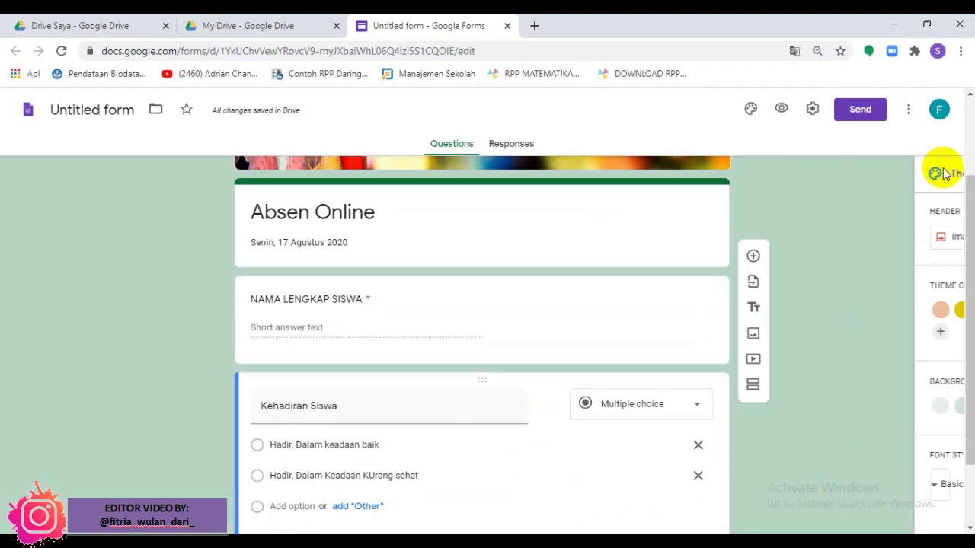
Step: From the top of the editor, open the Settings gear
{"action": "scroll", "coordinate": [971, 256], "scroll_direction": "up", "scroll_amount": 3}
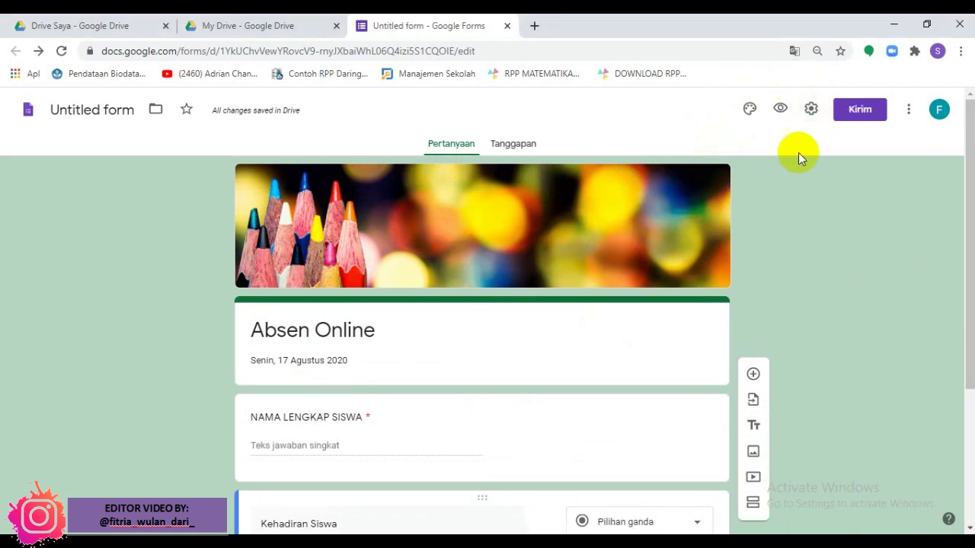
{"action": "left_click", "coordinate": [811, 110]}
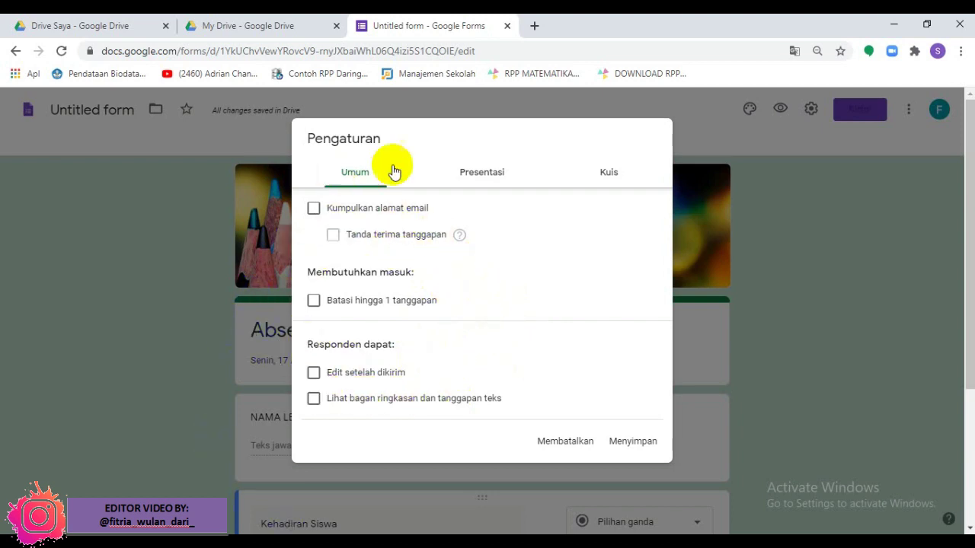
Step: Enable 'Batasi hingga 1 tanggapan' to allow one response per respondent, then go to Presentasi
{"action": "left_click", "coordinate": [314, 303]}
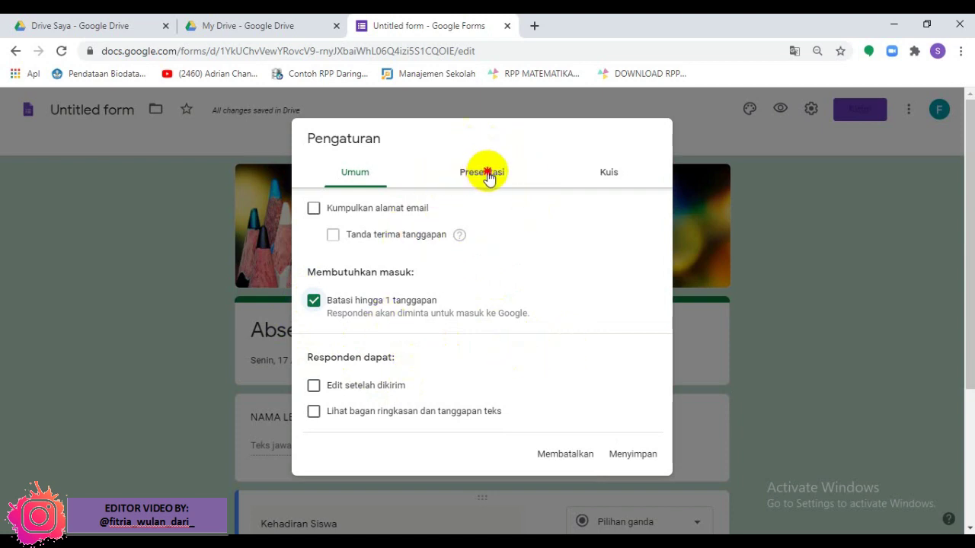
{"action": "left_click", "coordinate": [485, 179]}
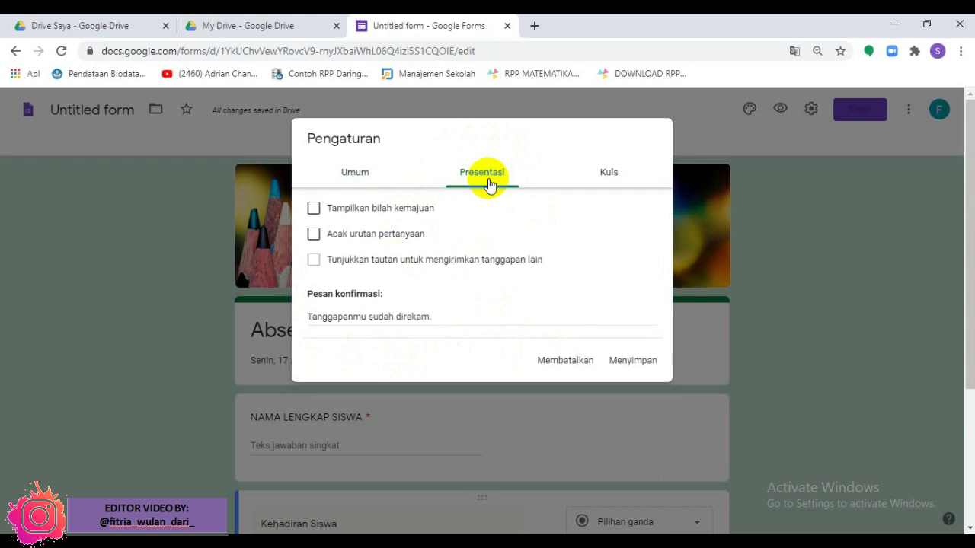
Step: Set the confirmation message to 'Terimakasih. / Telah Absen Online Hari ini / Semangat Belajar Dari Rumah ya :)' and save
{"action": "left_click", "coordinate": [437, 316]}
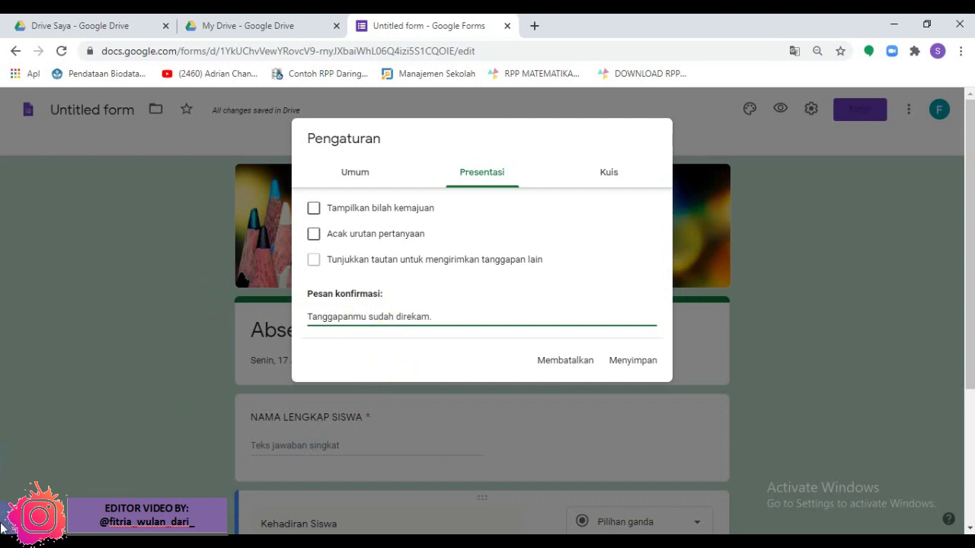
{"action": "key", "text": "ctrl+a"}
{"action": "type", "text": "Terimakasih"}
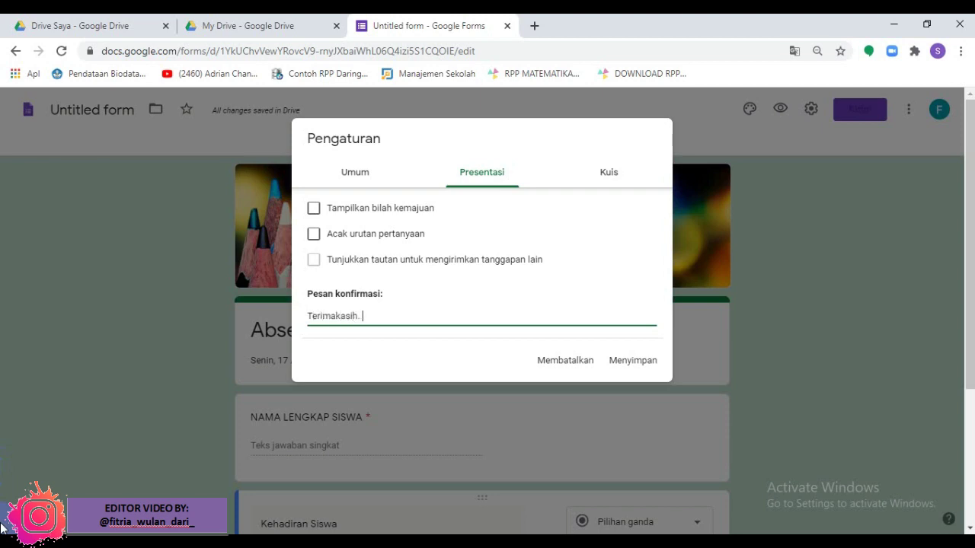
{"action": "type", "text": "."}
{"action": "key", "text": "Return"}
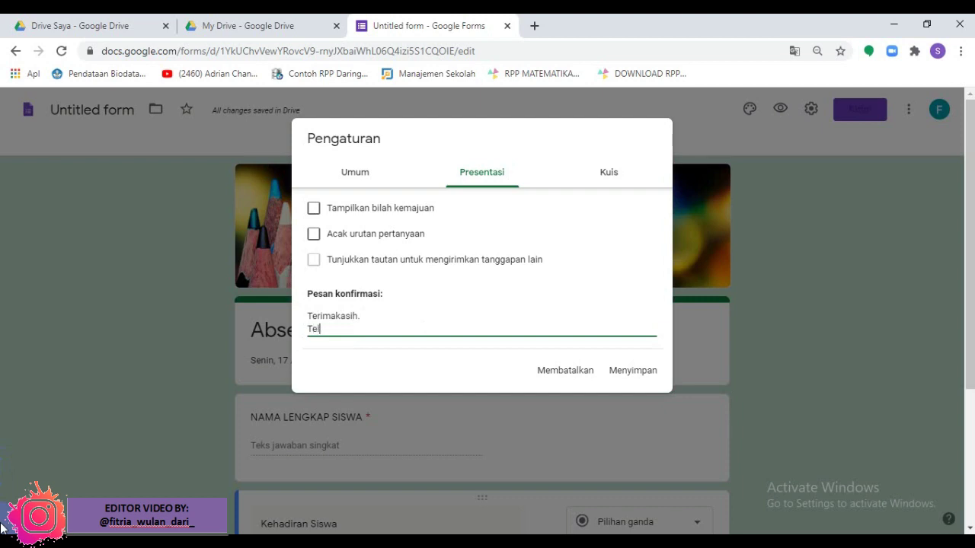
{"action": "type", "text": "ah Absen Online Hari ini"}
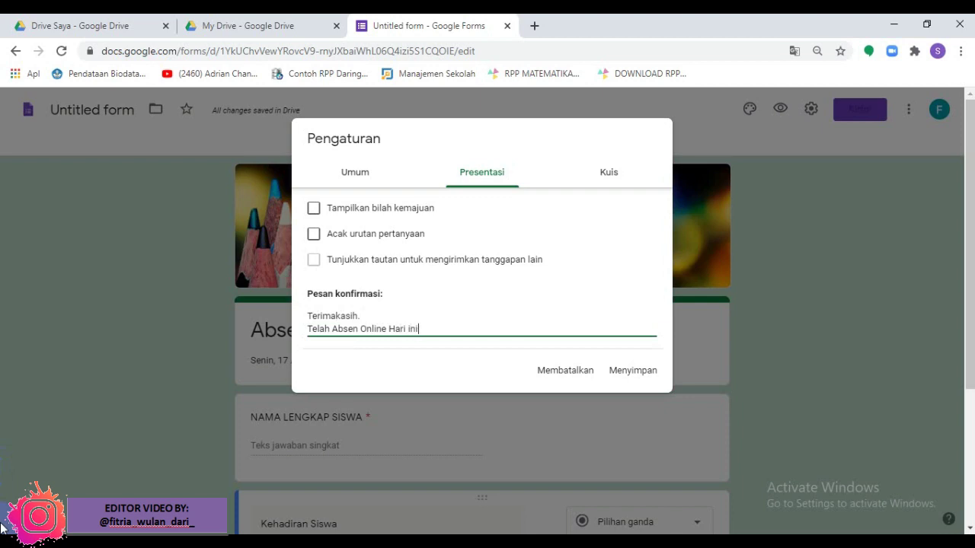
{"action": "key", "text": "Return"}
{"action": "type", "text": "Semangat "}
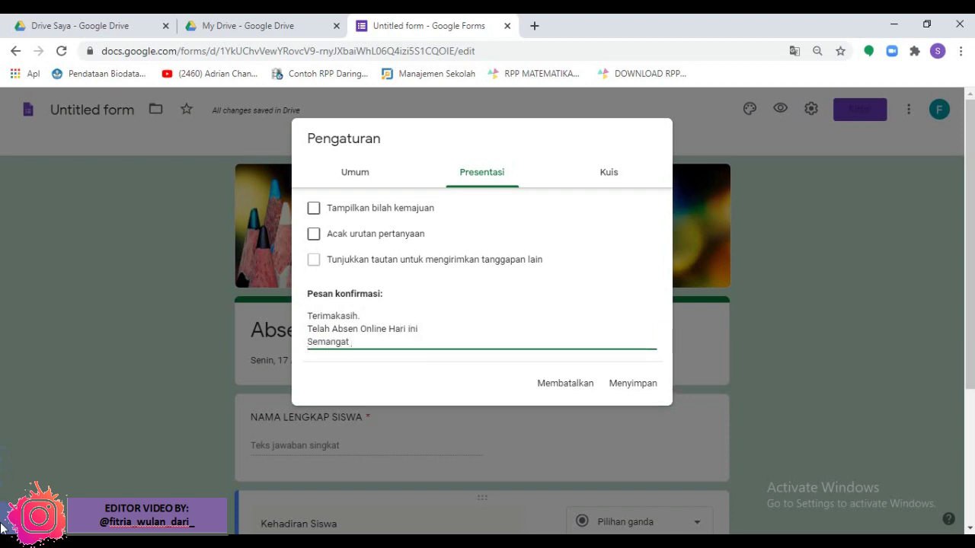
{"action": "type", "text": "Belajar Dari Rumah ya"}
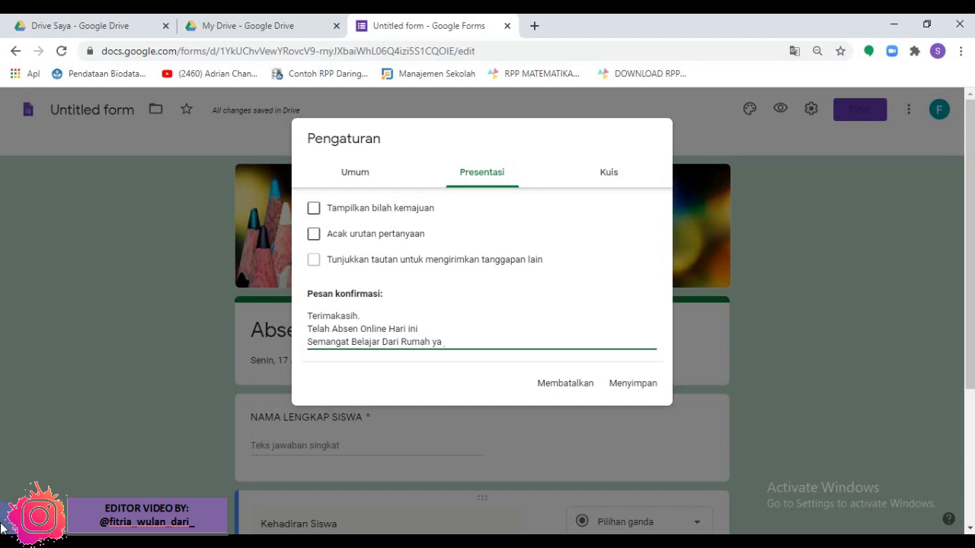
{"action": "type", "text": " \":)"}
{"action": "left_click", "coordinate": [469, 183]}
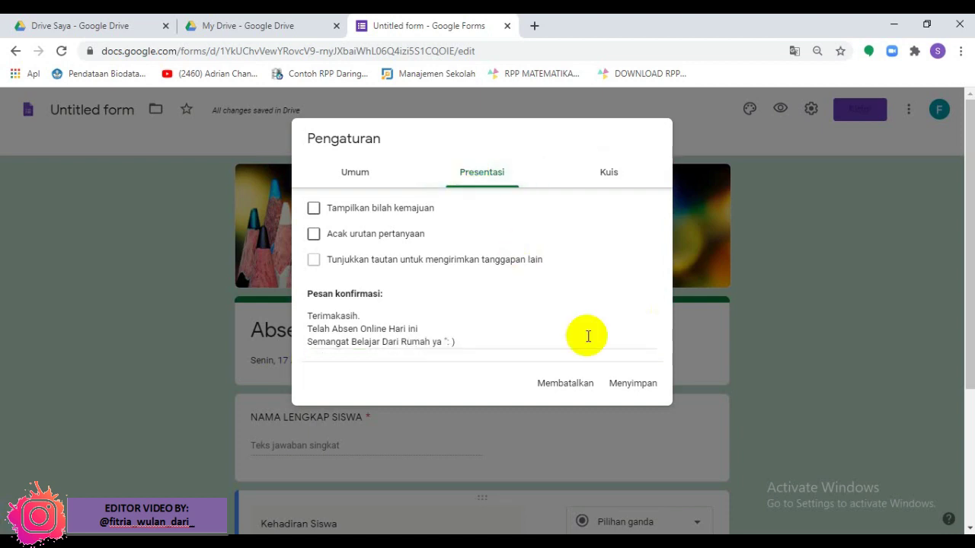
{"action": "left_click", "coordinate": [621, 383]}
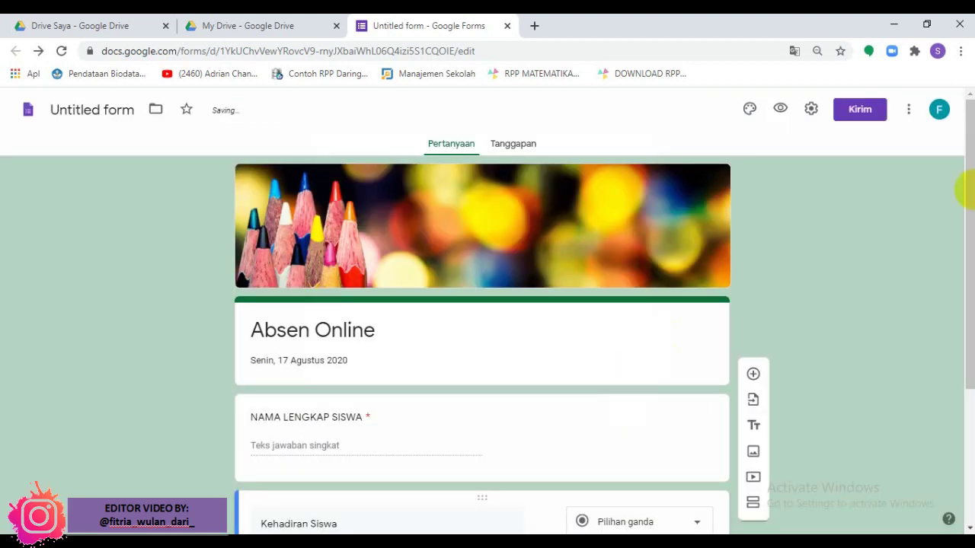
Step: Open the respondent preview of the 'Absen Online' form in a new tab
{"action": "left_click_drag", "start_coordinate": [970, 193], "coordinate": [961, 124]}
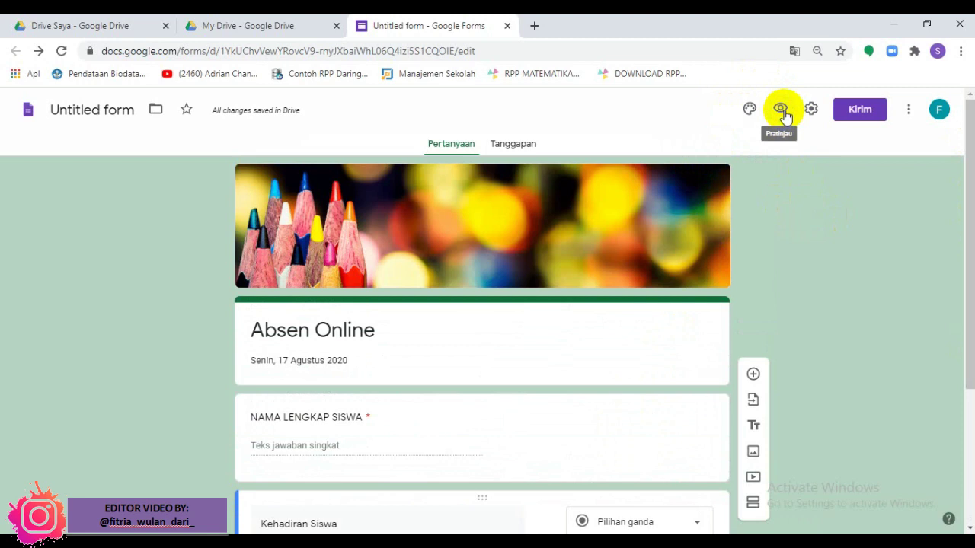
{"action": "left_click", "coordinate": [782, 110]}
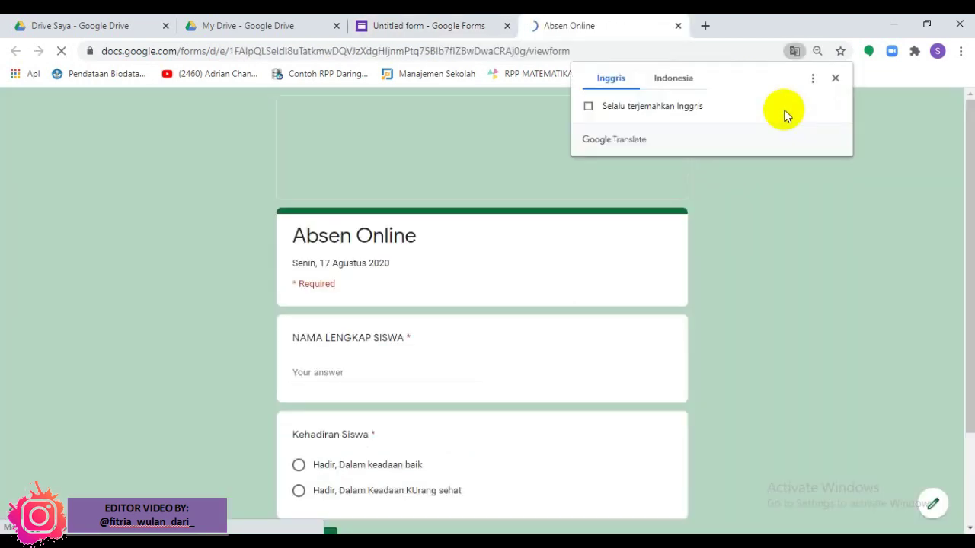
Step: Dismiss the Translate offer, enter a student's full name, choose 'Hadir, Dalam keadaan baik', and submit
{"action": "left_click", "coordinate": [835, 78]}
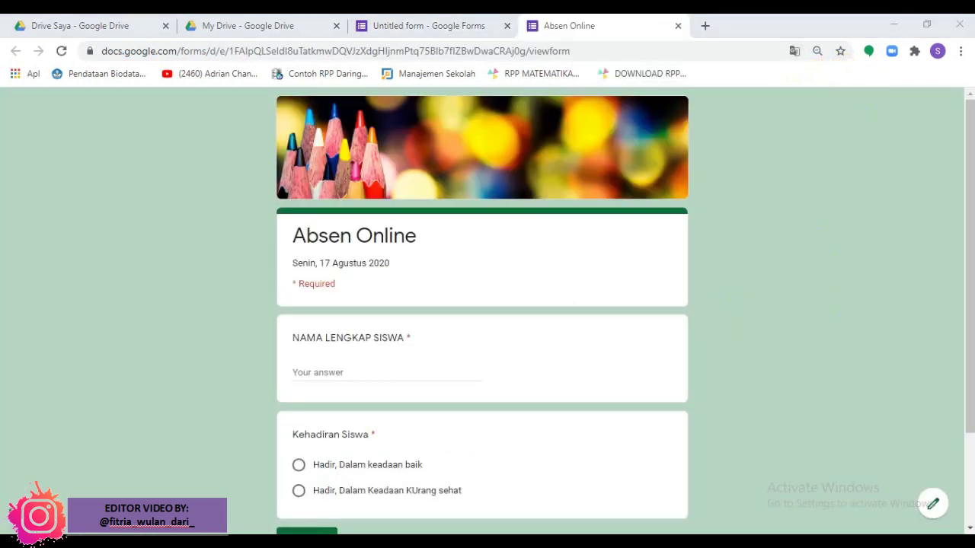
{"action": "left_click_drag", "start_coordinate": [964, 203], "coordinate": [969, 248]}
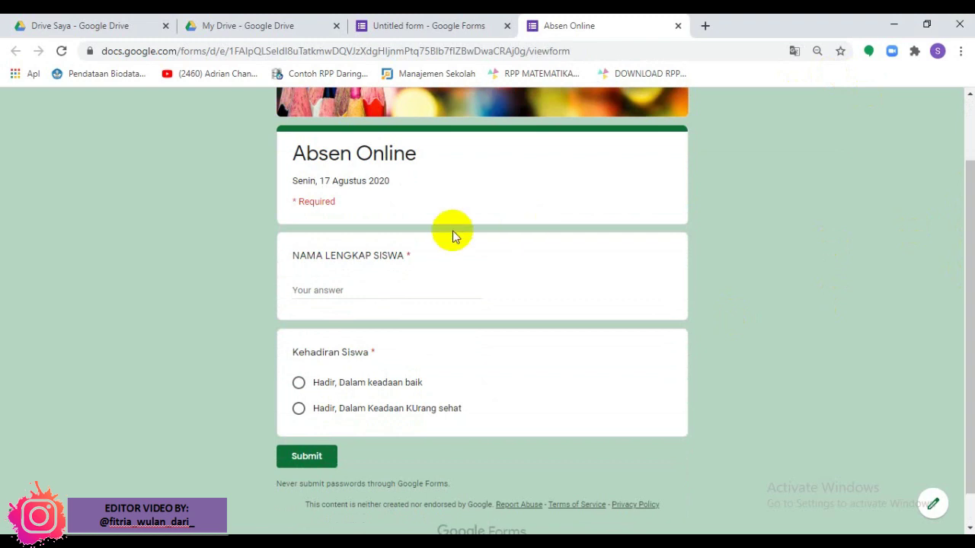
{"action": "left_click", "coordinate": [375, 291]}
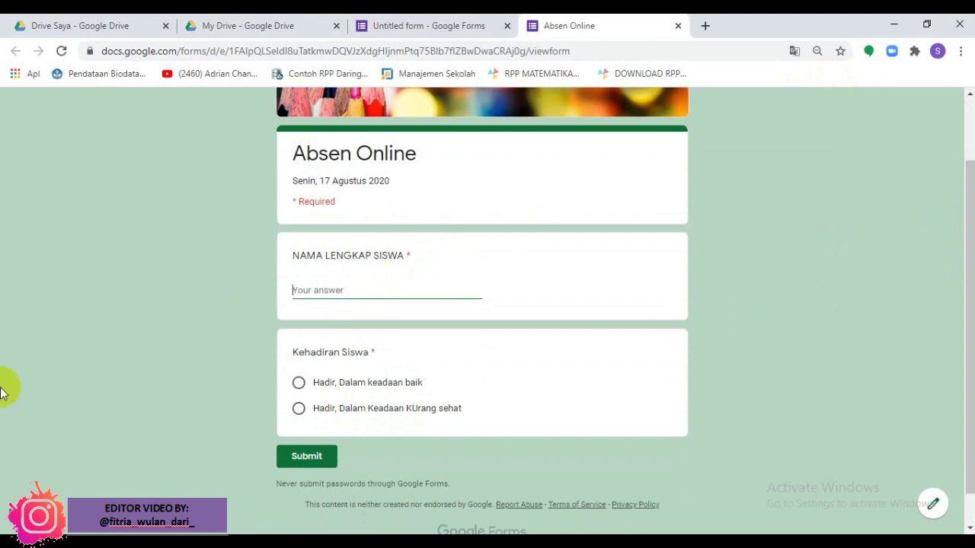
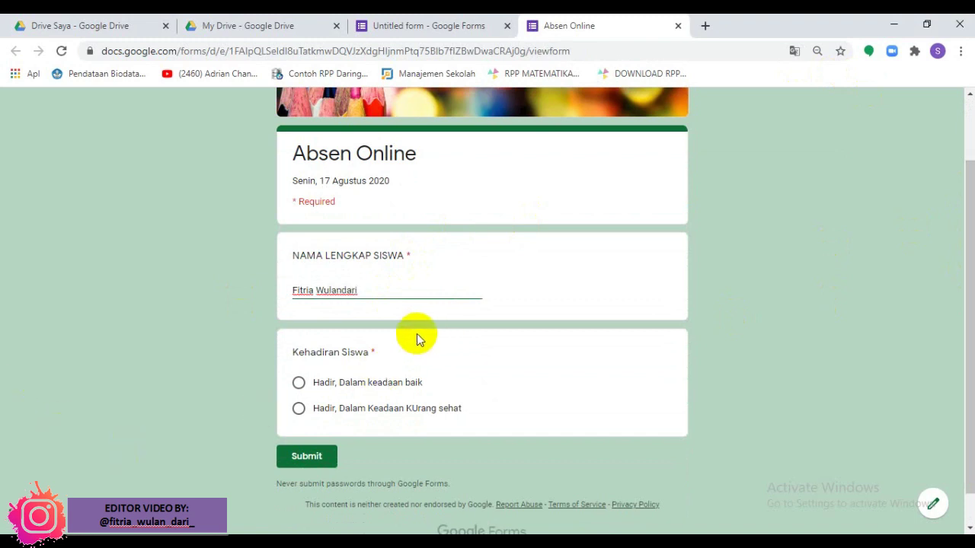
{"action": "left_click", "coordinate": [297, 383]}
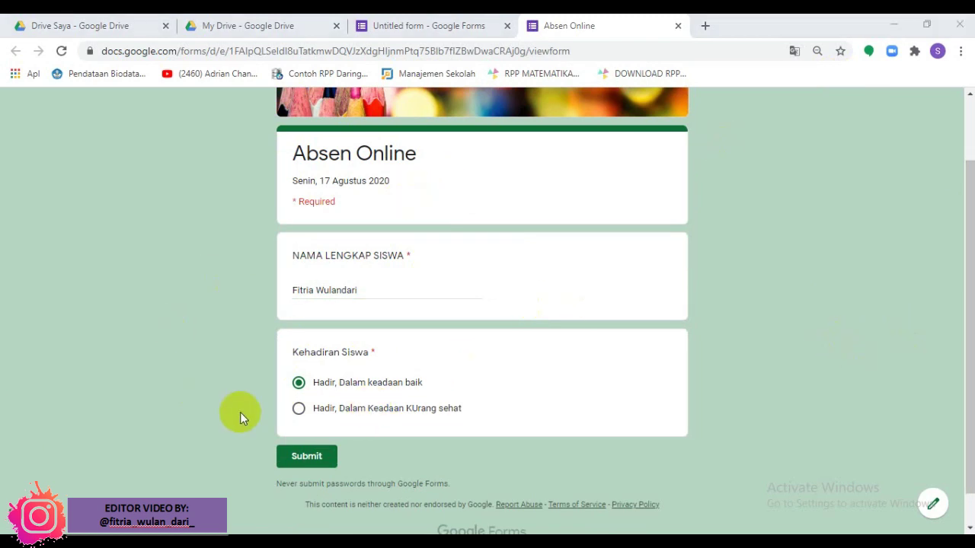
{"action": "left_click", "coordinate": [303, 460]}
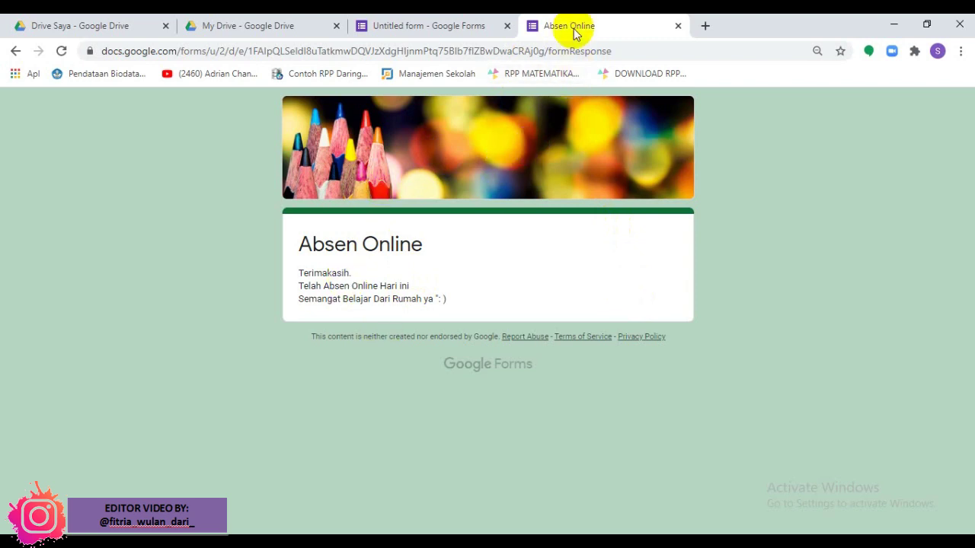
Step: Back in the form editor, view the Tanggapan tab showing the 1 submitted response
{"action": "left_click", "coordinate": [460, 21]}
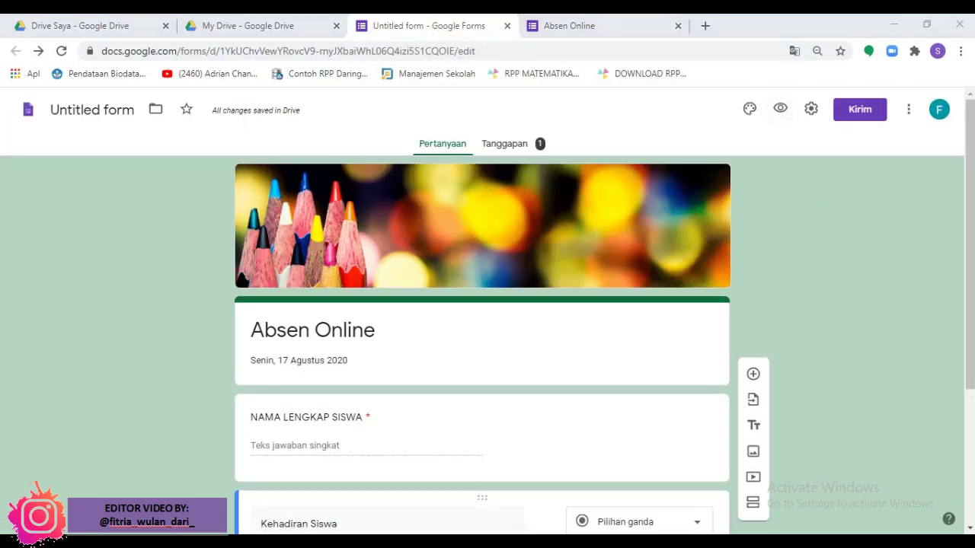
{"action": "mouse_move", "coordinate": [967, 228]}
{"action": "left_mouse_down"}
{"action": "mouse_move", "coordinate": [969, 366]}
{"action": "mouse_move", "coordinate": [969, 229]}
{"action": "left_mouse_up"}
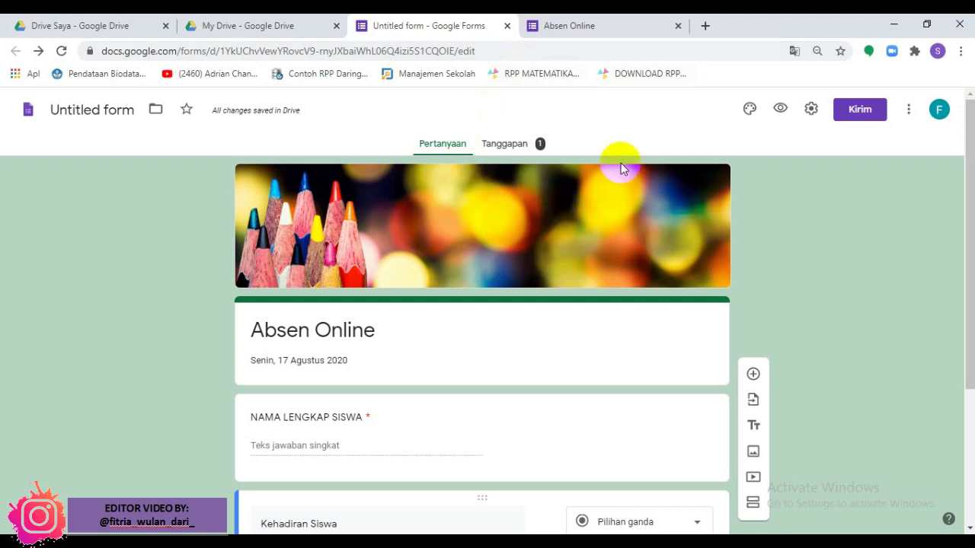
{"action": "left_click", "coordinate": [534, 145]}
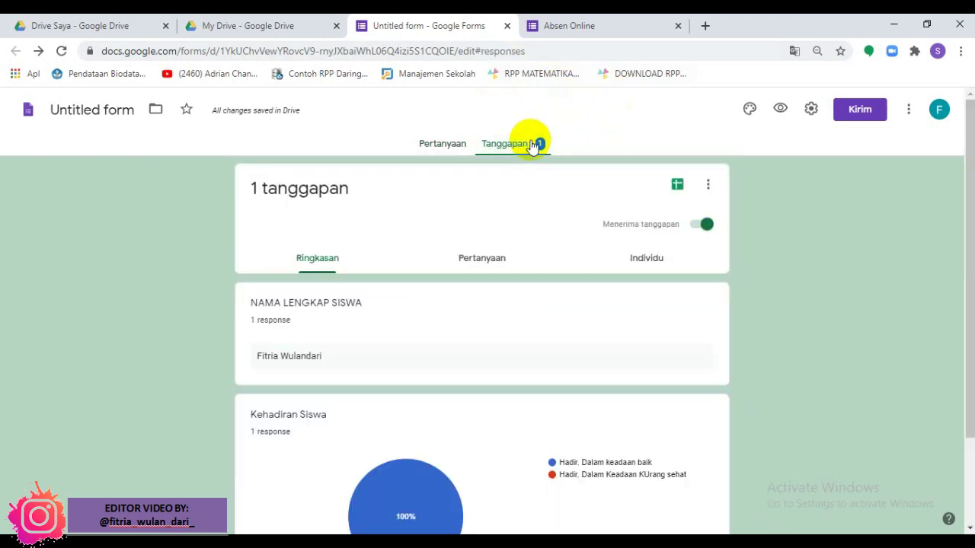
{"action": "scroll", "coordinate": [960, 152], "scroll_direction": "down", "scroll_amount": 2}
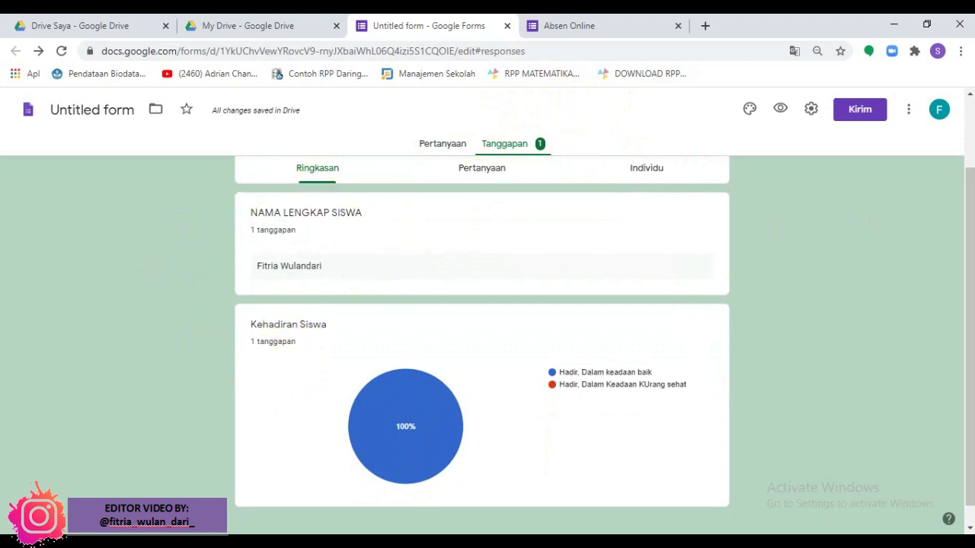
{"action": "left_click_drag", "start_coordinate": [967, 242], "coordinate": [968, 172]}
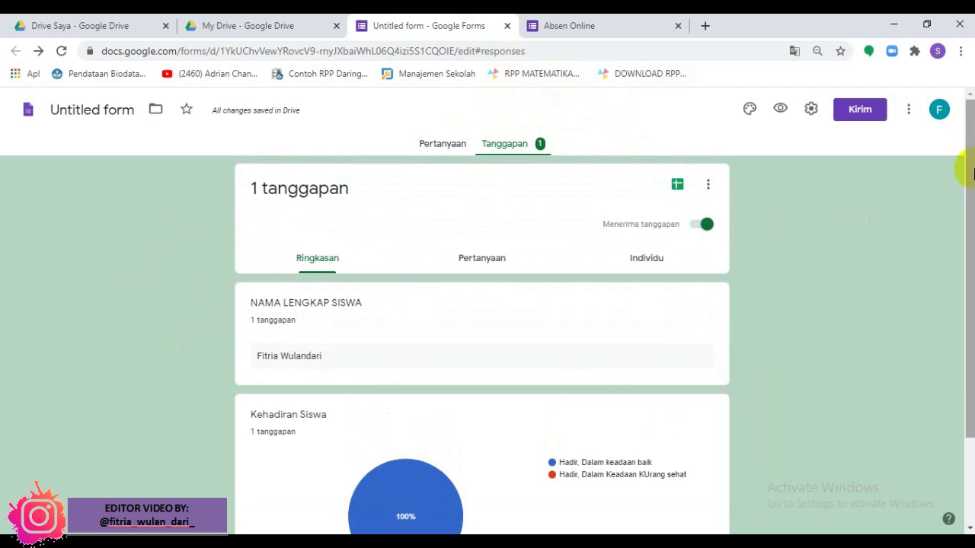